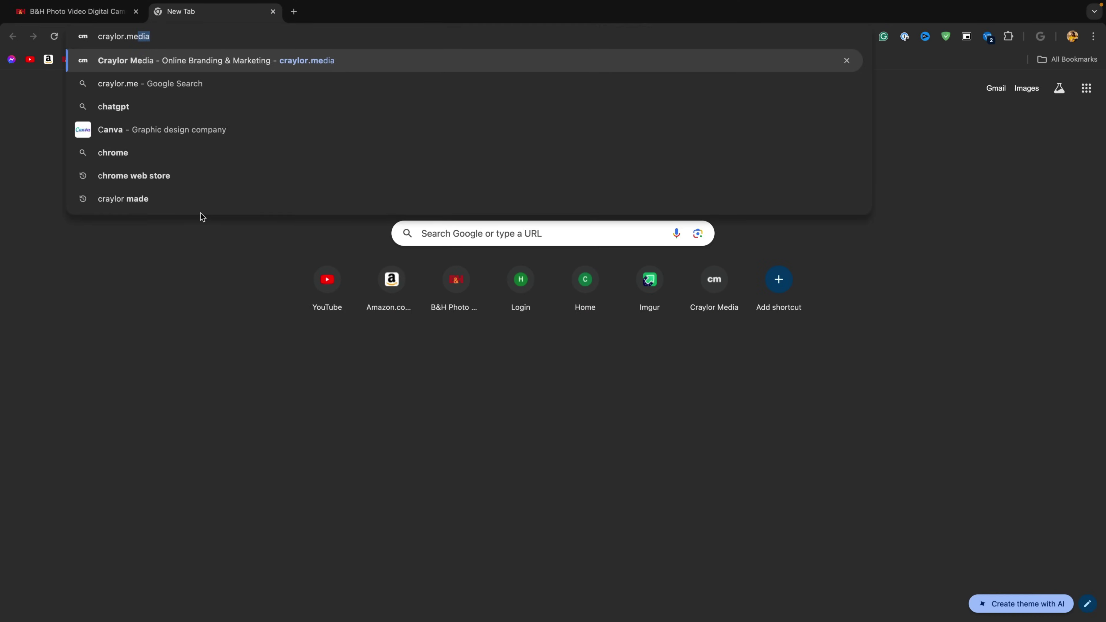
# - Load craylor.media in Chrome and scroll down through its homepage
pyautogui.press('Return')
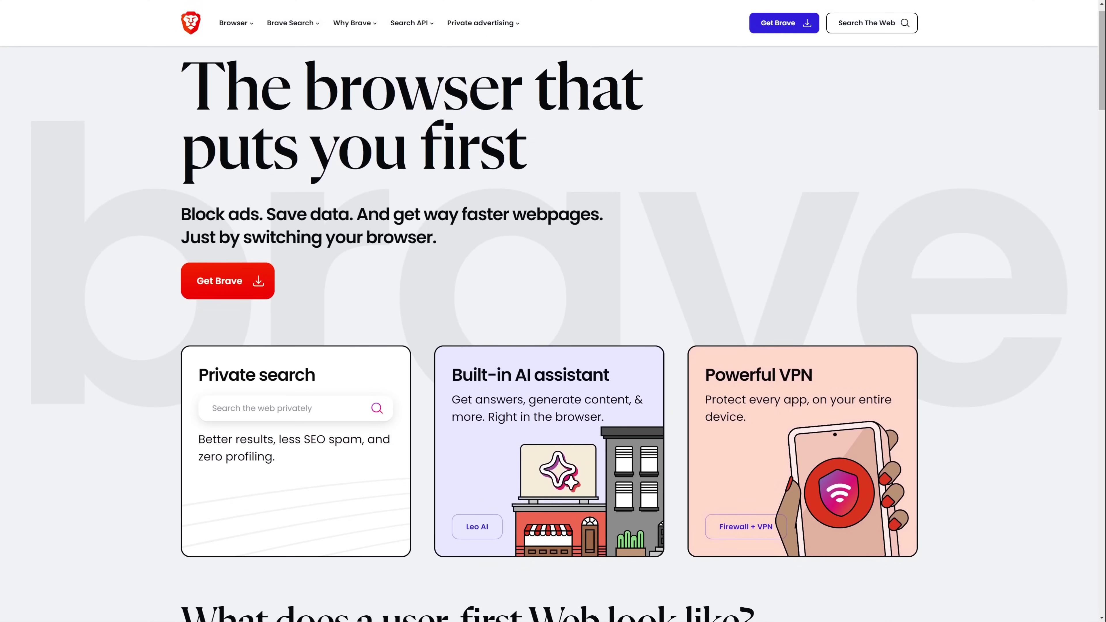
pyautogui.scroll(-2, 553, 331)
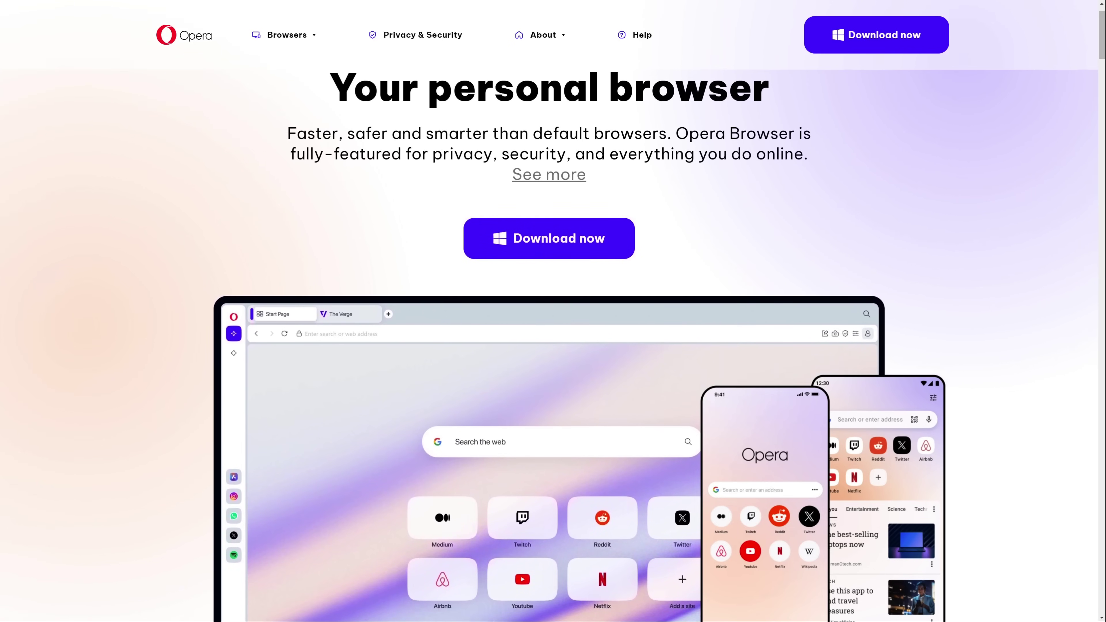
pyautogui.scroll(-2, 553, 331)
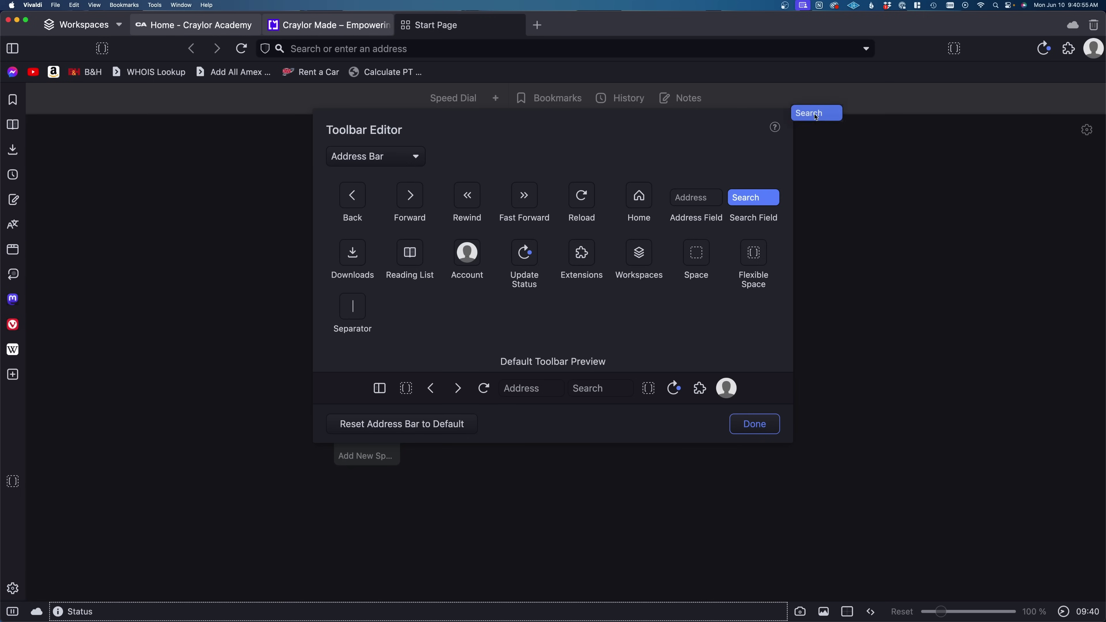
# - Add a separate search field to the address toolbar, put the tab bar on the left, and list search engines
pyautogui.moveTo(887, 55); pyautogui.dragTo(889, 56)
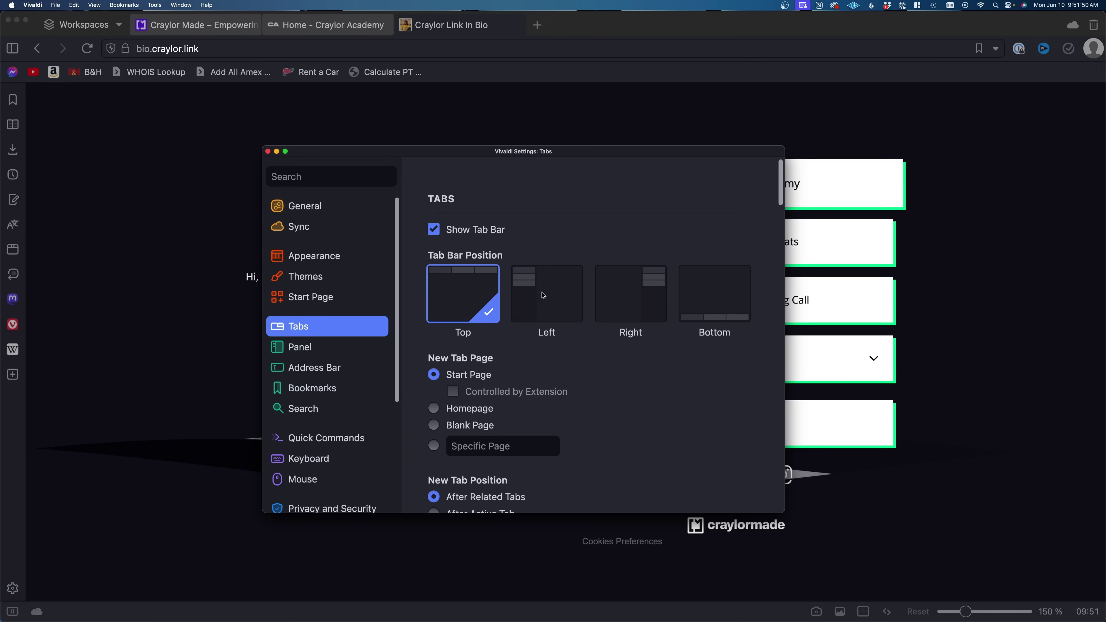
pyautogui.click(543, 296)
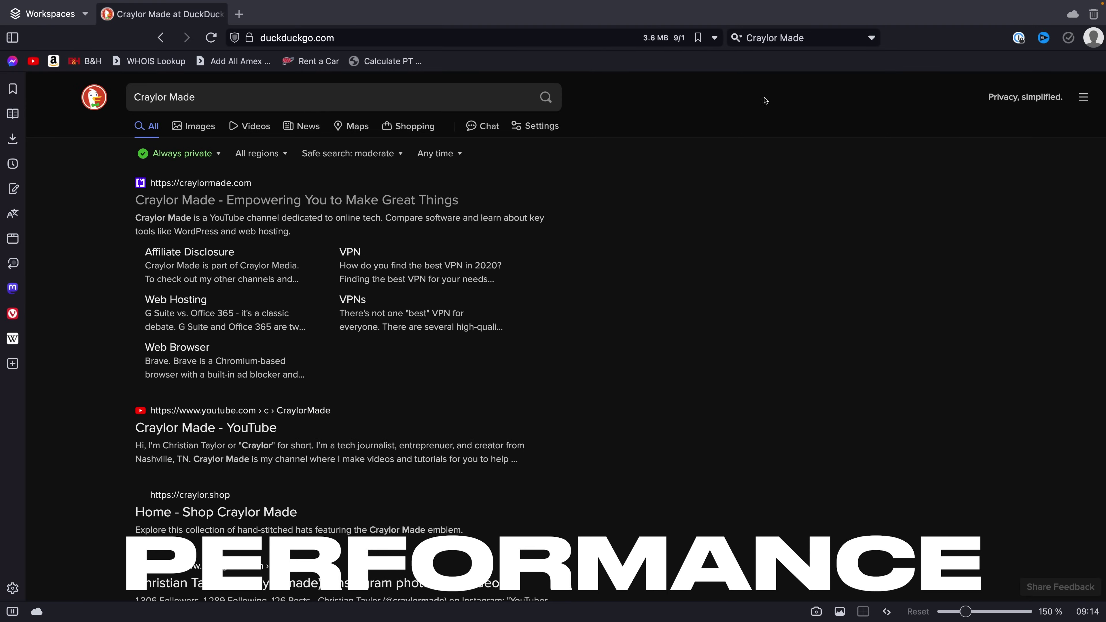
pyautogui.click(735, 38)
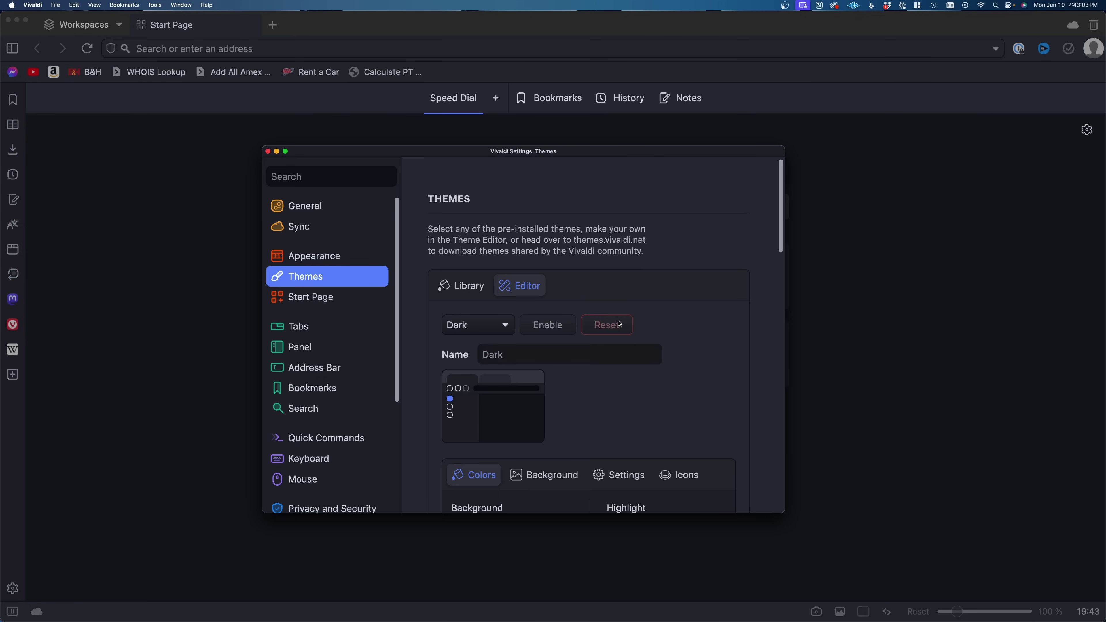
pyautogui.scroll(-10, 620, 324)
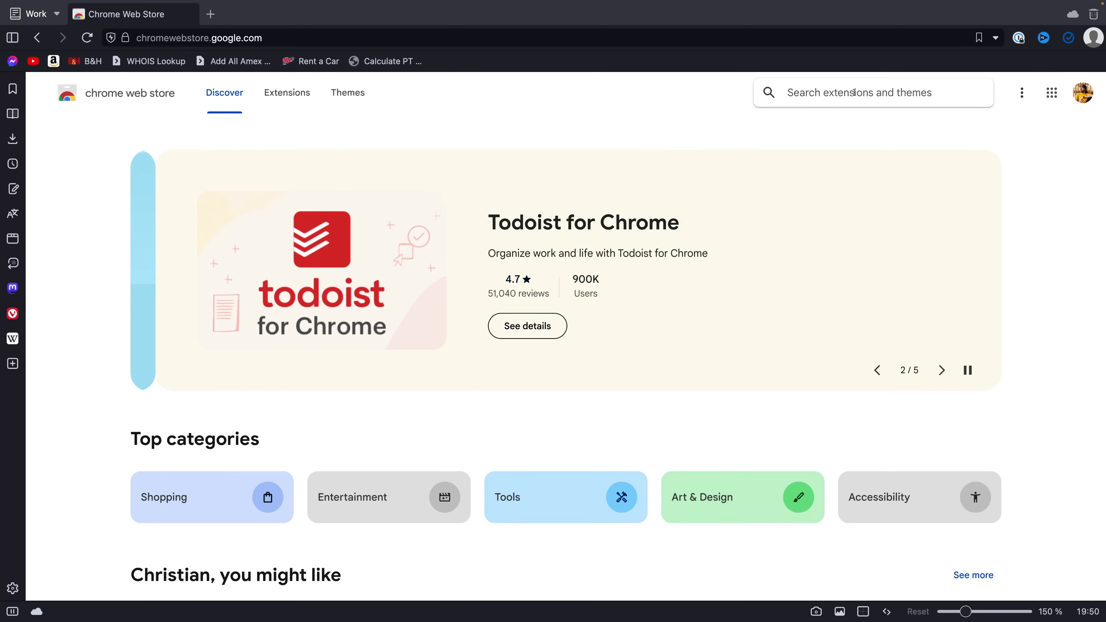
# - Search the Chrome Web Store for Grammarly and open the Grammarly extension's page
pyautogui.write('Grammarly')
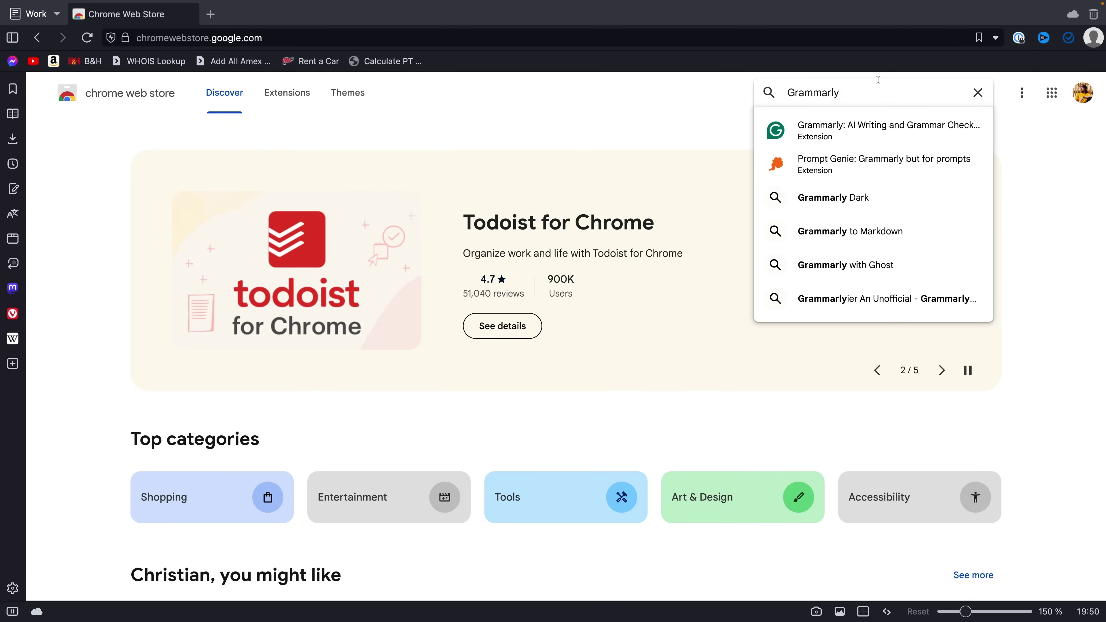
pyautogui.click(908, 115)
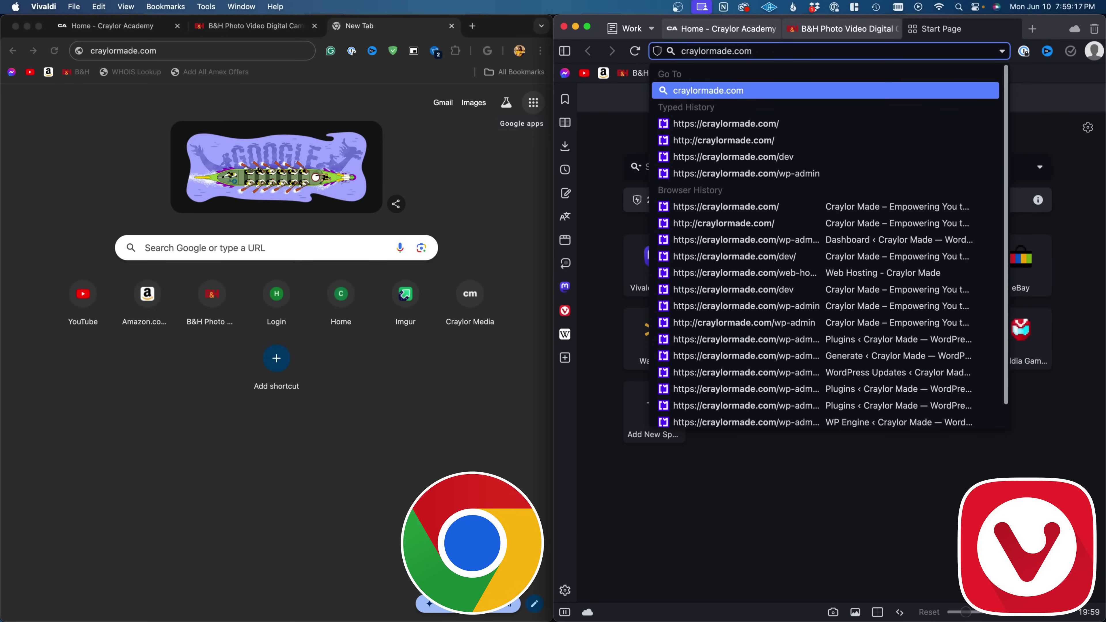
# - Load craylormade.com in Vivaldi and in the Chrome window beside it
pyautogui.press('Return')
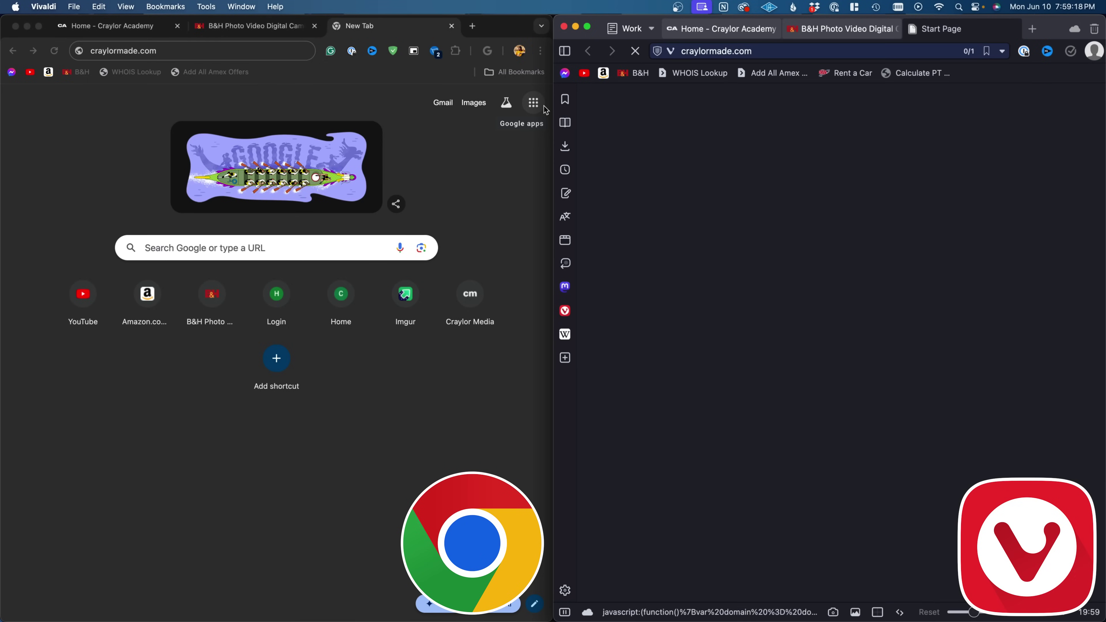
pyautogui.click(205, 55)
pyautogui.press('Return')
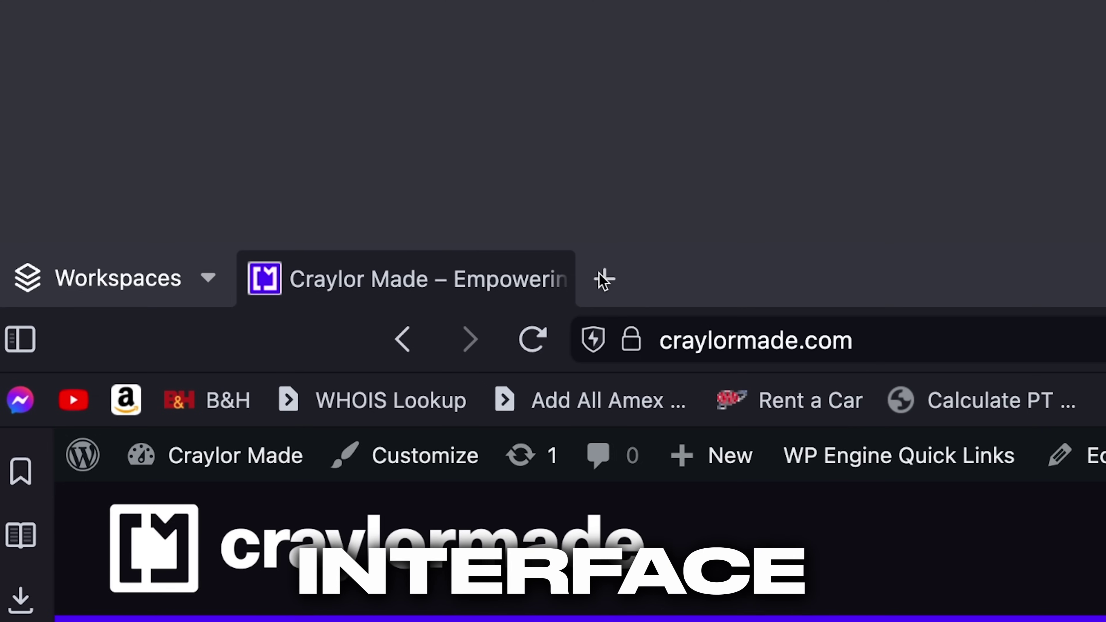
# - Open a new tab and browse the Reading List, Downloads, History and Notes panels
pyautogui.click(605, 278)
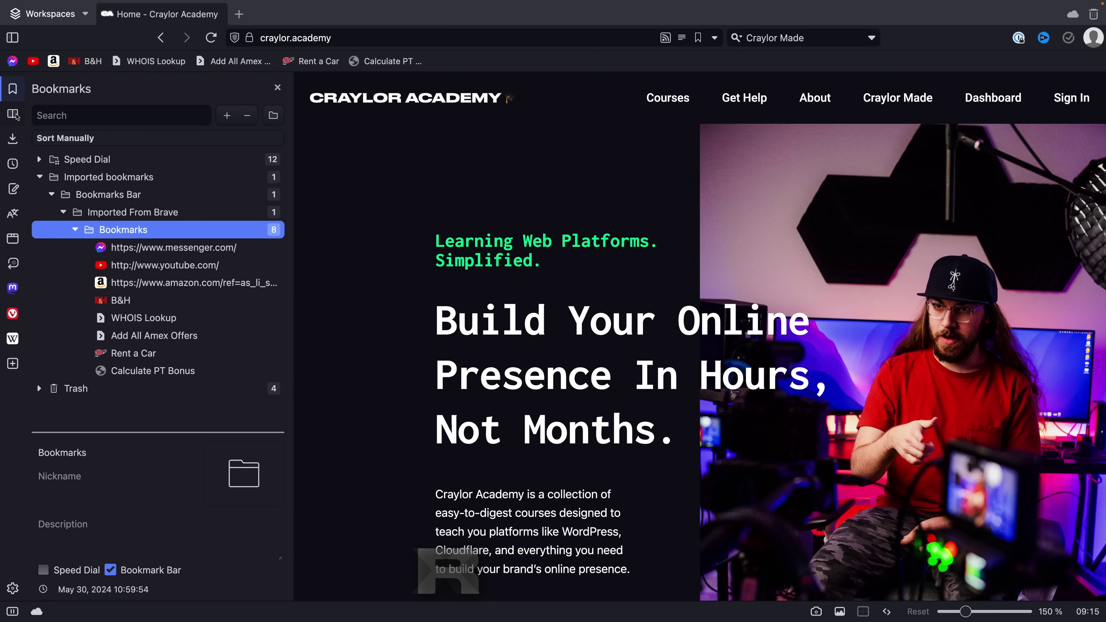
pyautogui.click(13, 114)
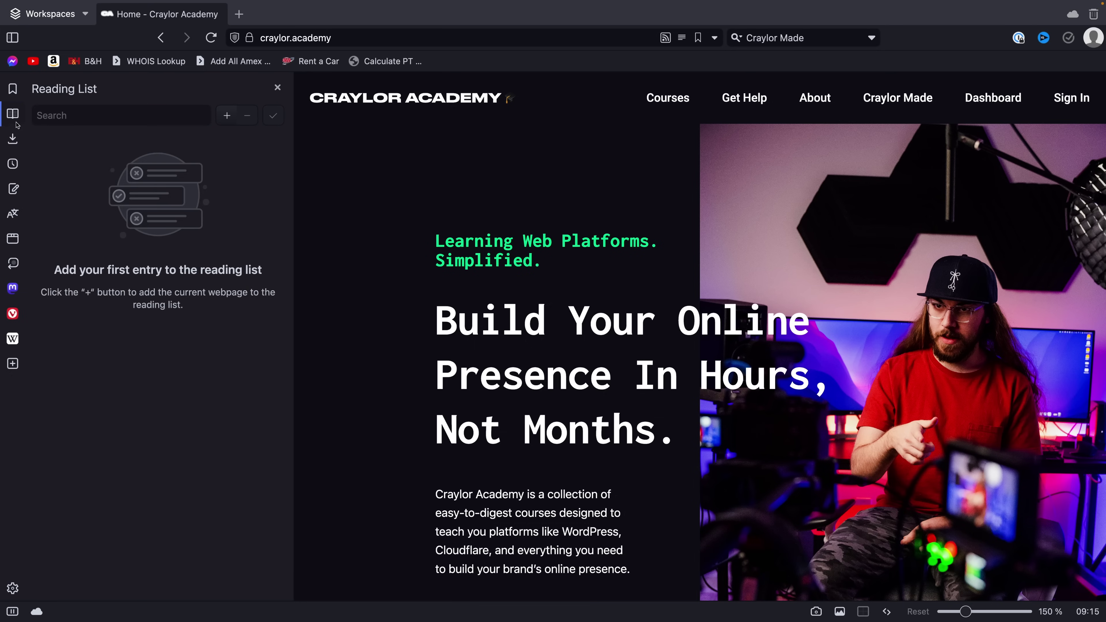
pyautogui.click(13, 139)
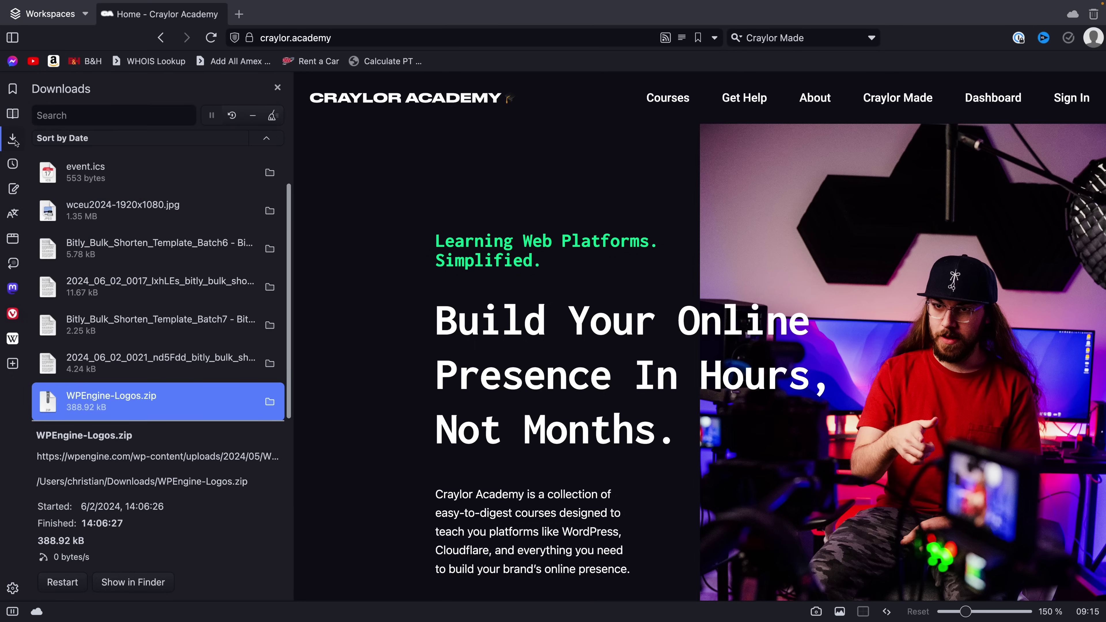
pyautogui.click(14, 163)
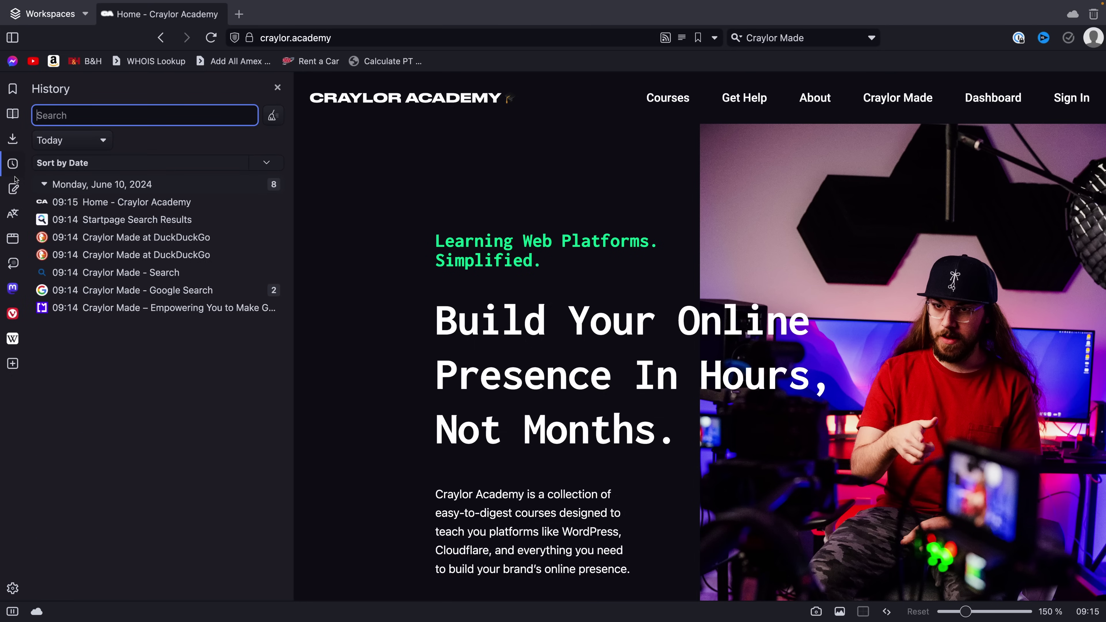
pyautogui.click(14, 192)
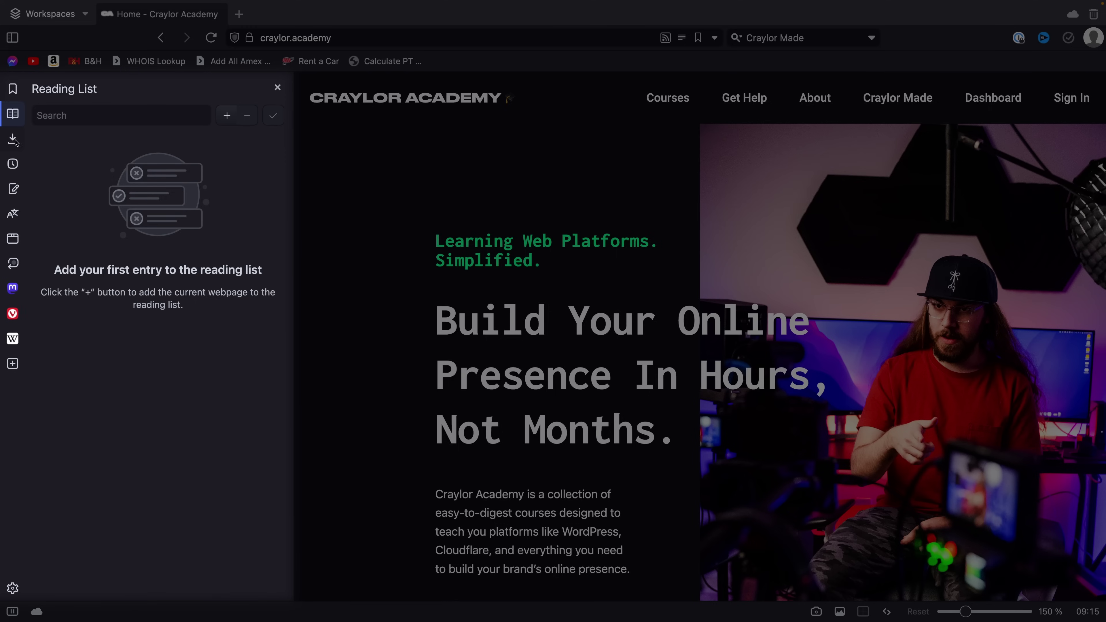
pyautogui.click(14, 139)
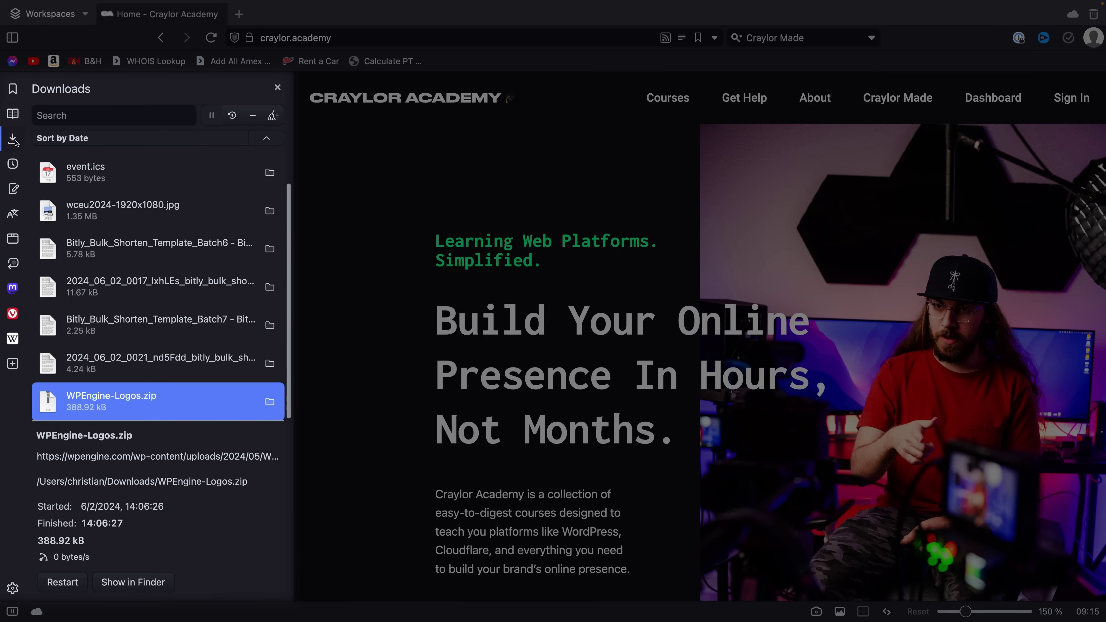
pyautogui.click(13, 163)
pyautogui.click(13, 190)
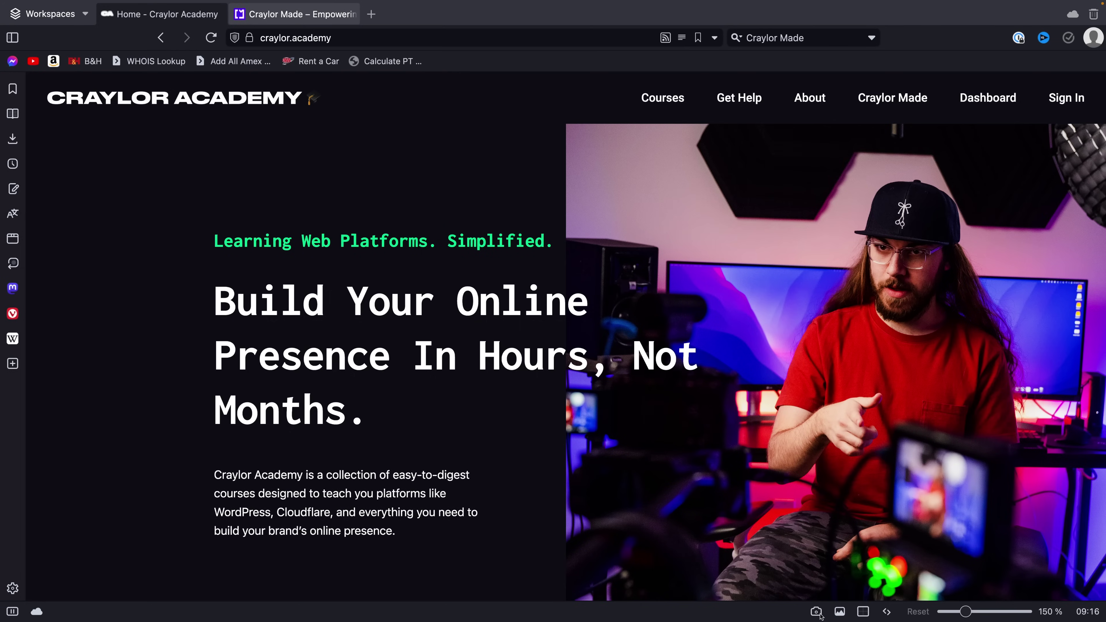
# - Start a page screenshot, show the Page Actions list, and enter 'Craylor Made' in the search field
pyautogui.click(817, 611)
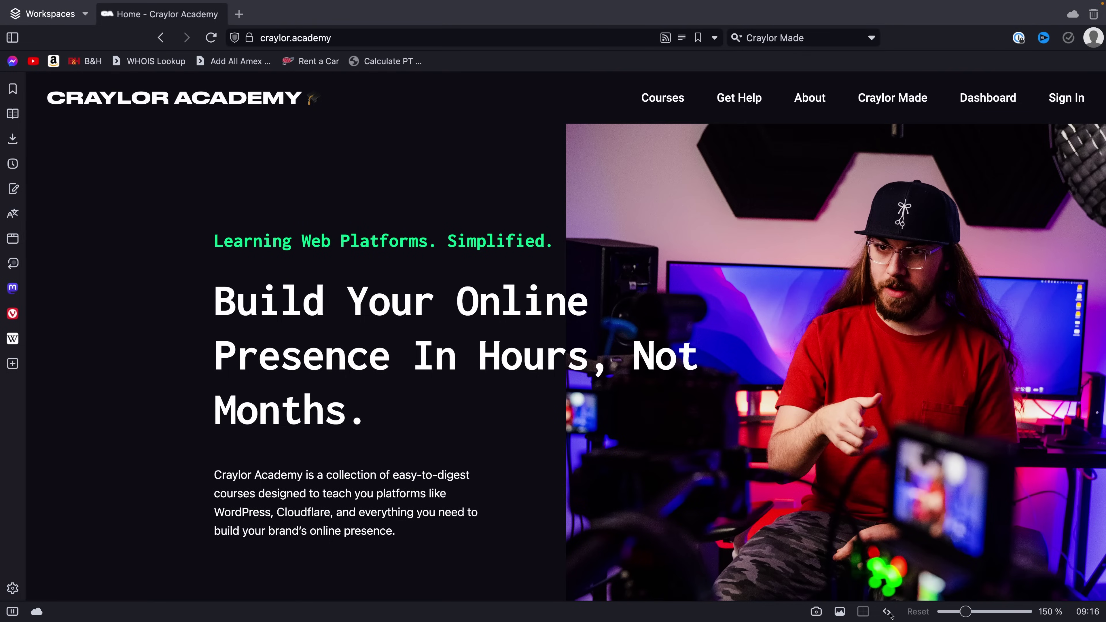
pyautogui.click(888, 612)
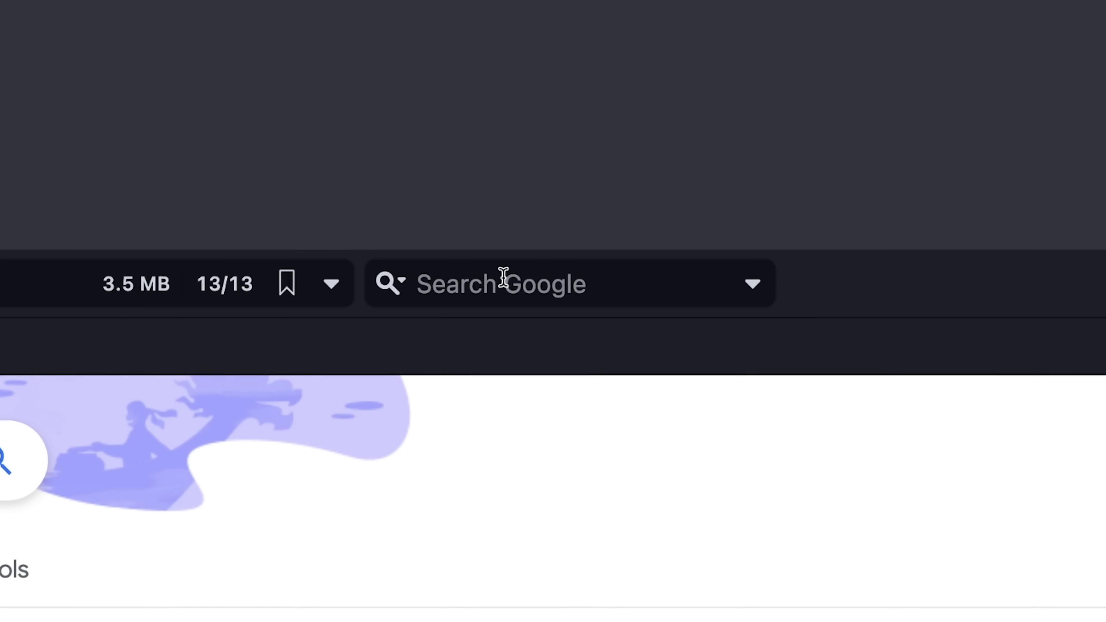
pyautogui.click(501, 279)
pyautogui.write('Craylor')
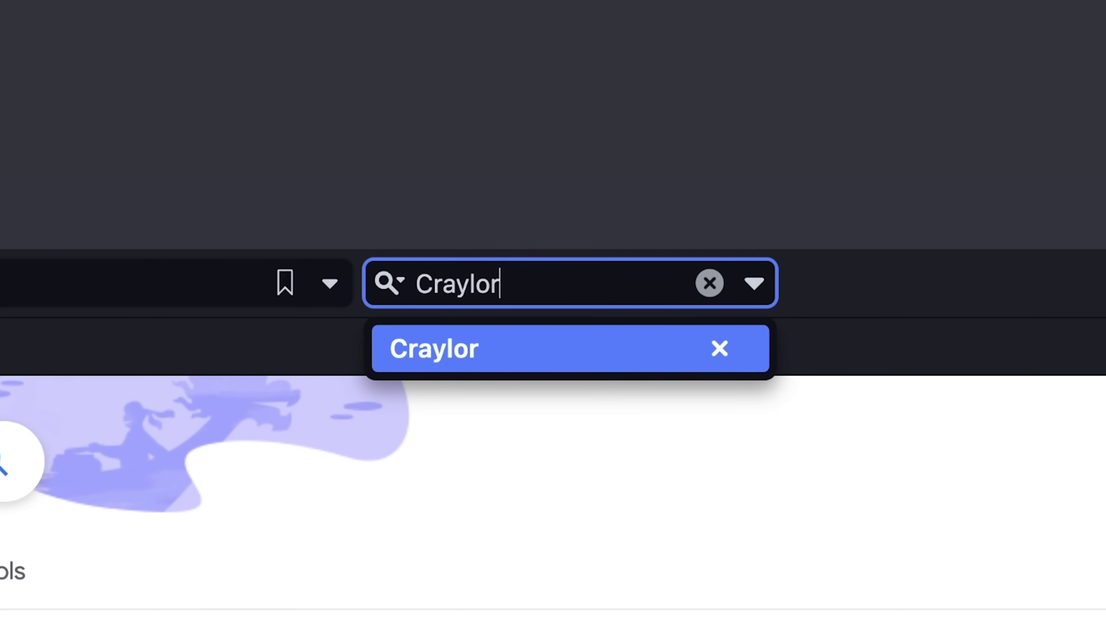
pyautogui.write(' Made')
# - Run the 'Craylor Made' search, retype the query, and show the available search engines
pyautogui.press('Return')
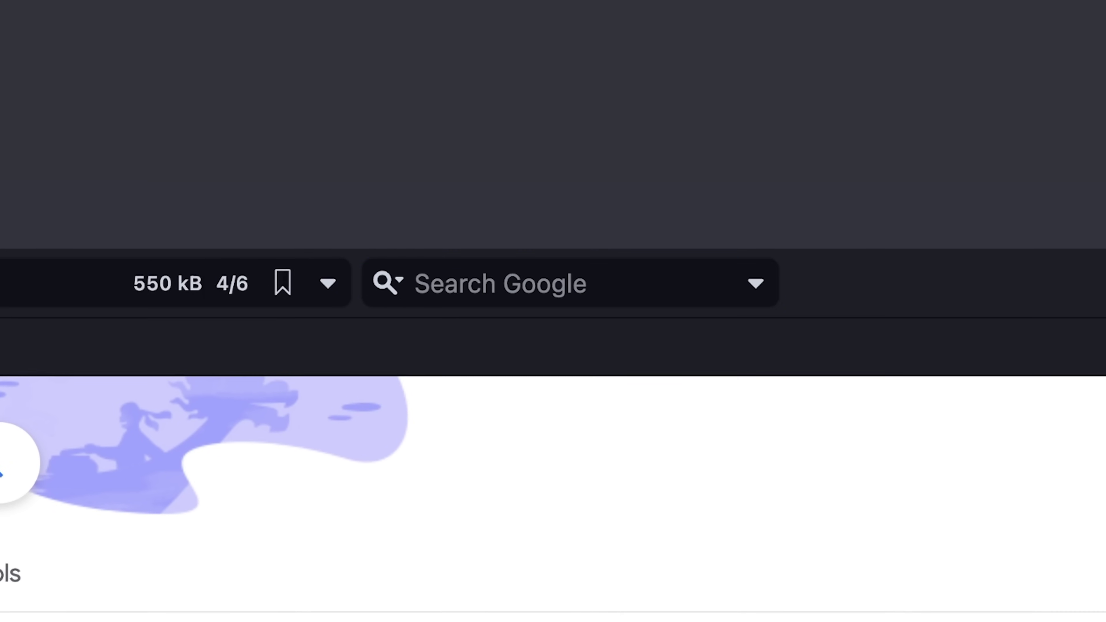
pyautogui.click(506, 278)
pyautogui.write('Craylor M')
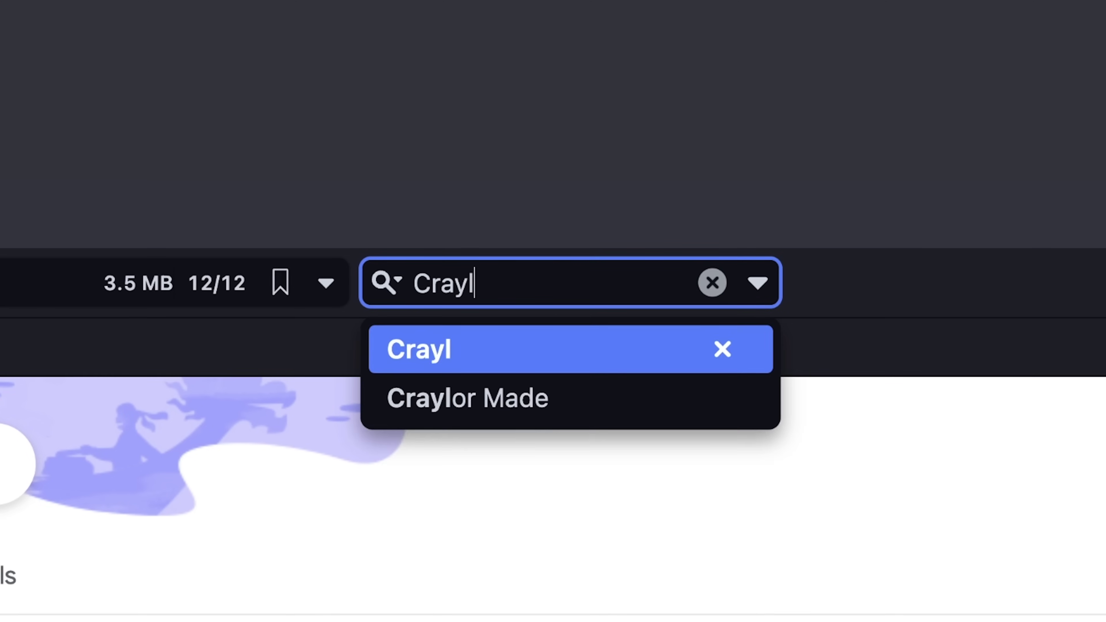
pyautogui.write('ade')
pyautogui.click(386, 283)
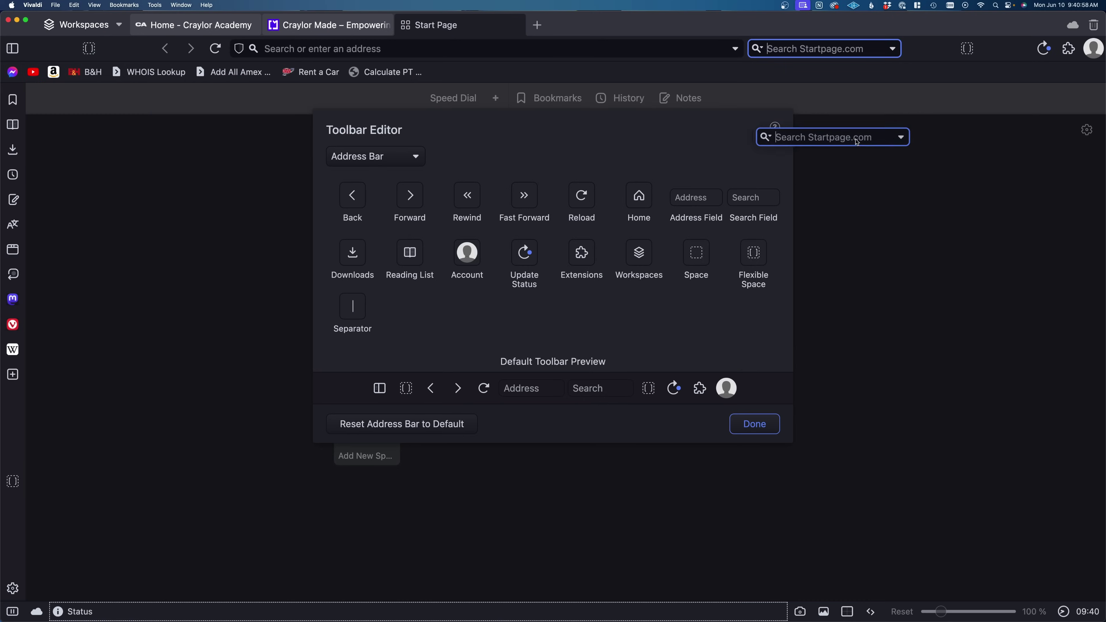
# - Remove the search field and both flexible spaces from the address toolbar
pyautogui.moveTo(856, 133); pyautogui.dragTo(861, 172)
pyautogui.moveTo(943, 52); pyautogui.dragTo(948, 222)
pyautogui.moveTo(116, 51); pyautogui.dragTo(145, 161)
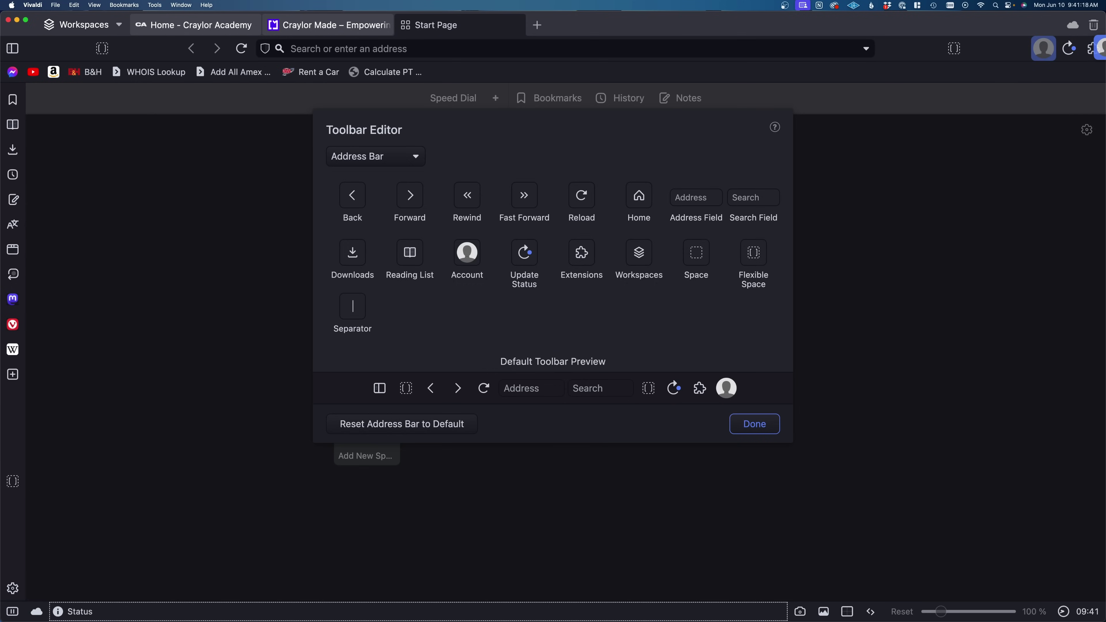
# - Reorder the navigation buttons so Reload sits between Back and Forward
pyautogui.moveTo(191, 48); pyautogui.dragTo(240, 54)
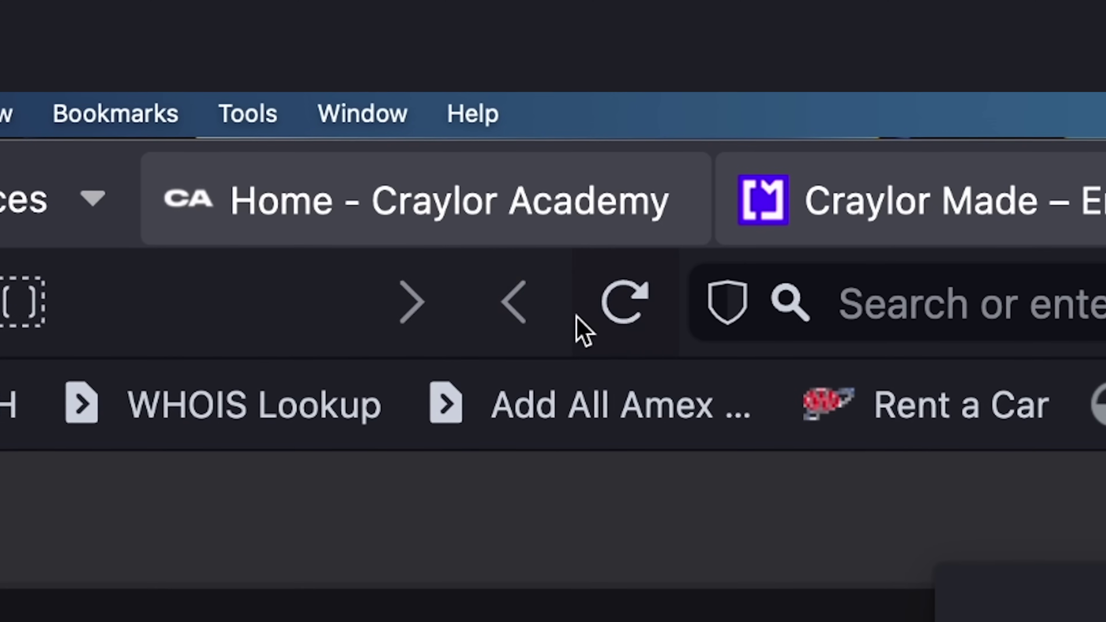
pyautogui.moveTo(545, 327); pyautogui.dragTo(388, 324)
pyautogui.moveTo(671, 349); pyautogui.dragTo(481, 331)
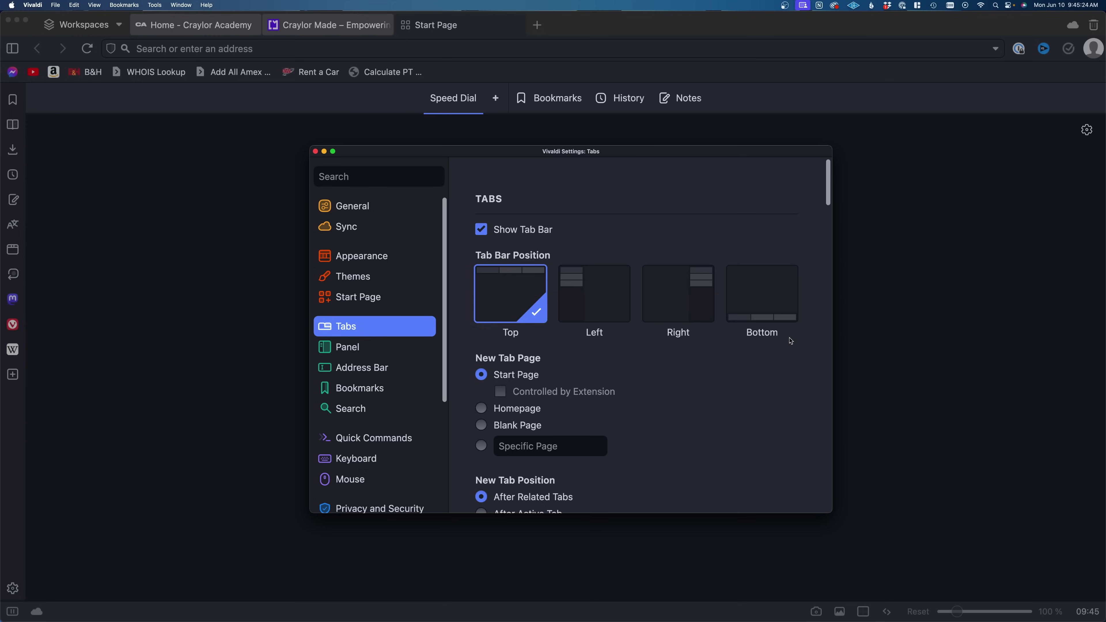
pyautogui.scroll(-15, 790, 340)
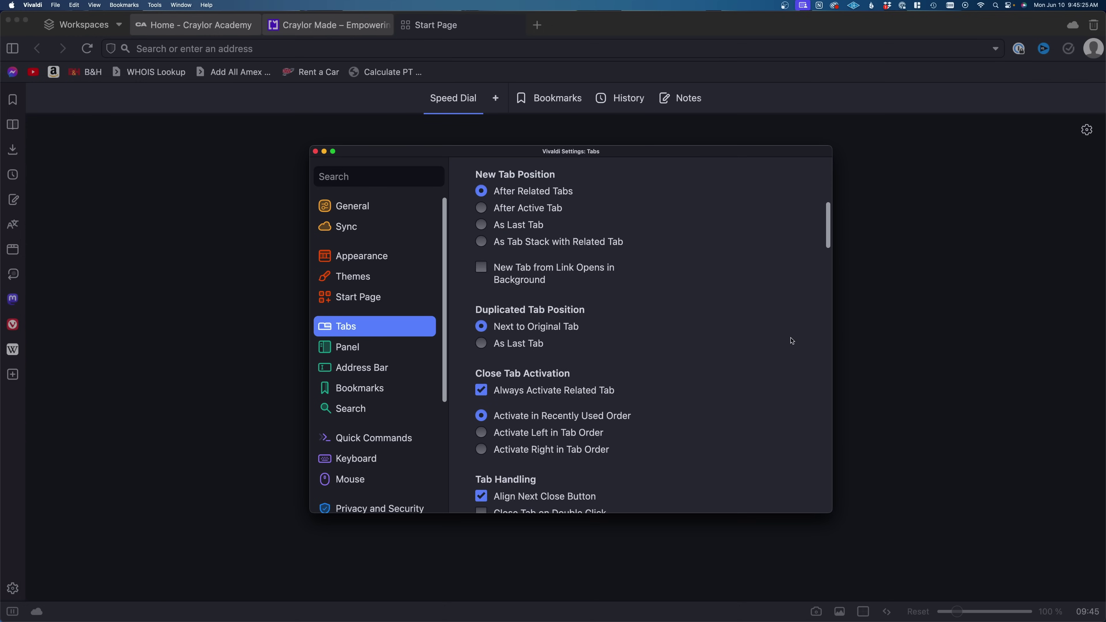
# - Scroll through Settings and open the panel settings
pyautogui.scroll(-20, 792, 341)
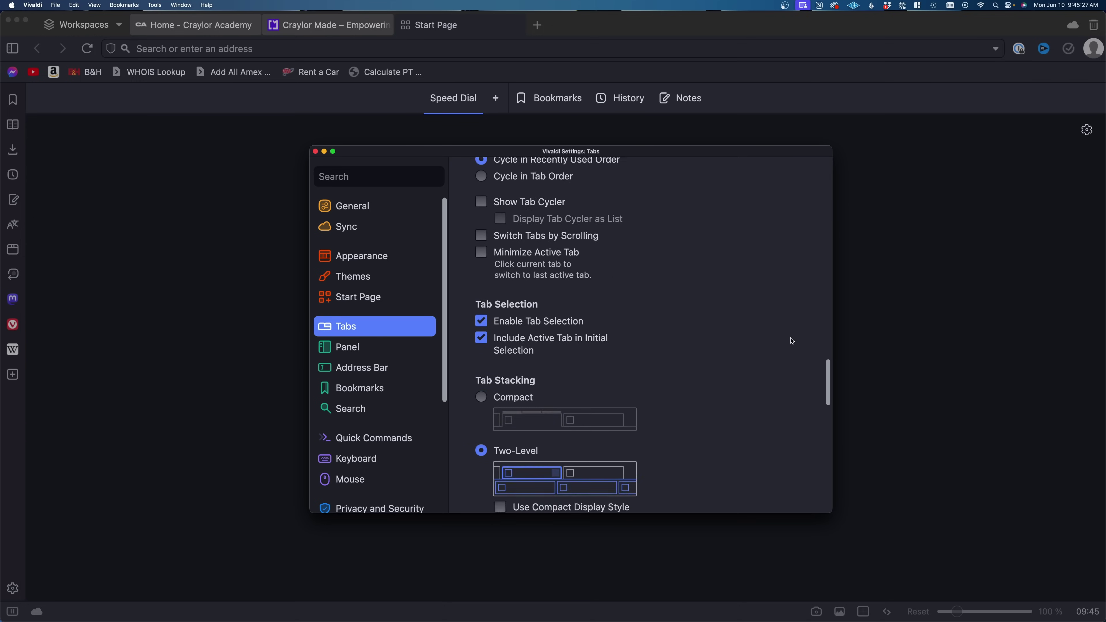
pyautogui.scroll(-10, 791, 341)
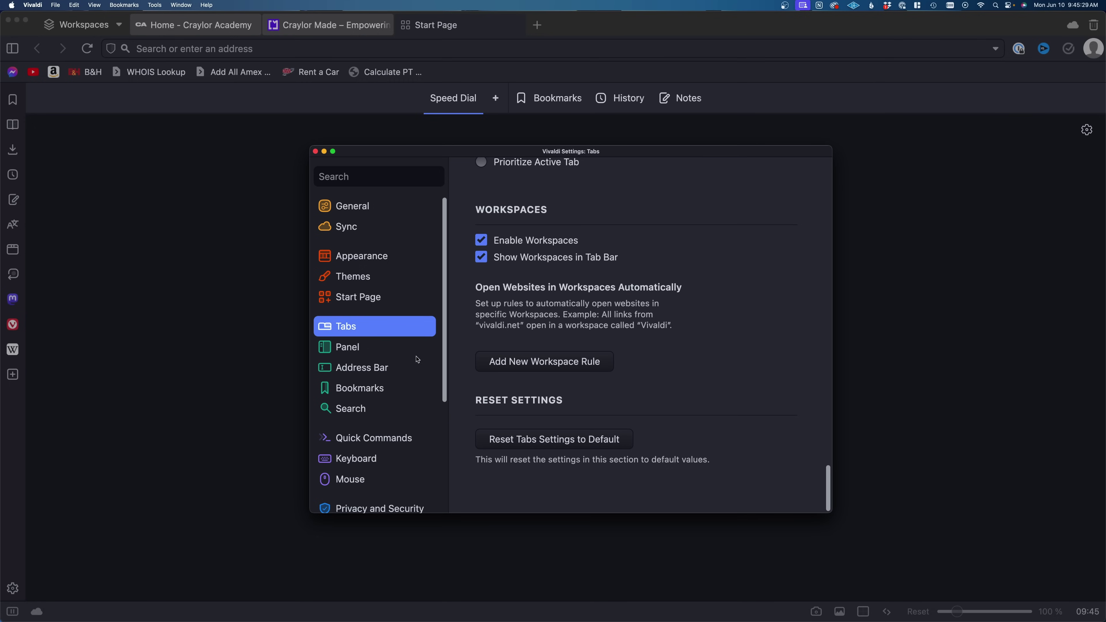
pyautogui.click(403, 356)
pyautogui.scroll(-15, 699, 321)
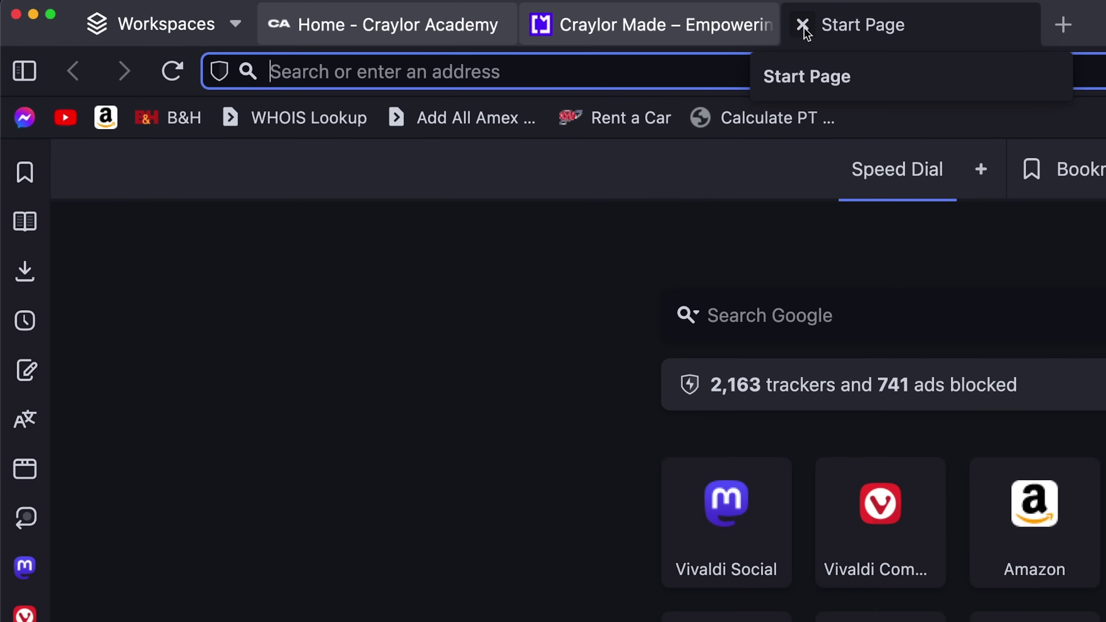
# - Close the Start Page and Craylor Made tabs, then open and close new Start Page tabs
pyautogui.click(551, 25)
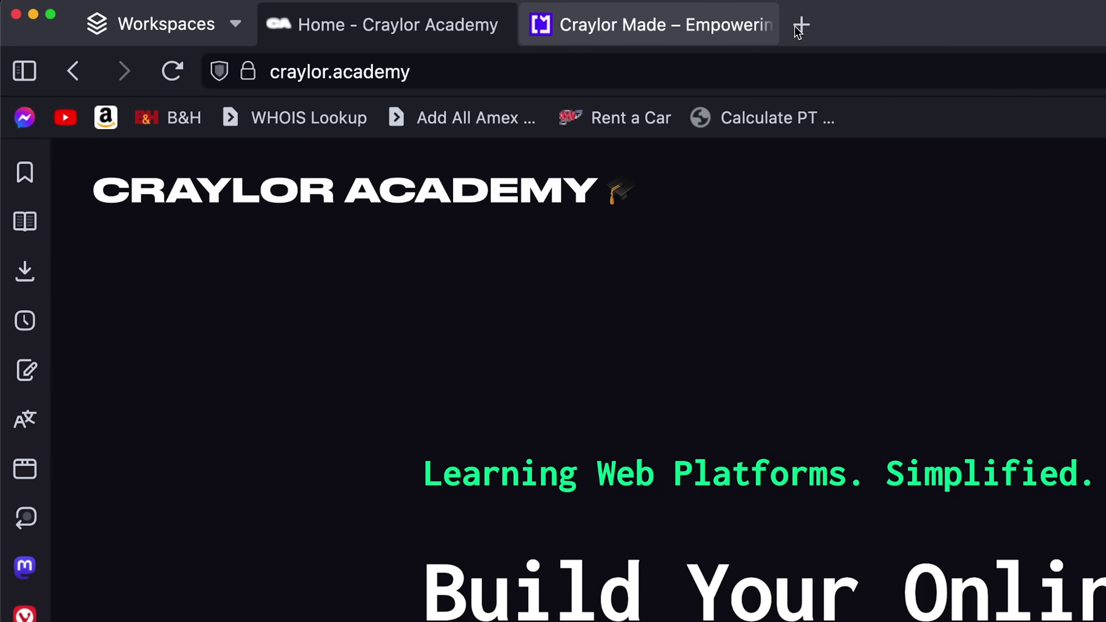
pyautogui.click(542, 25)
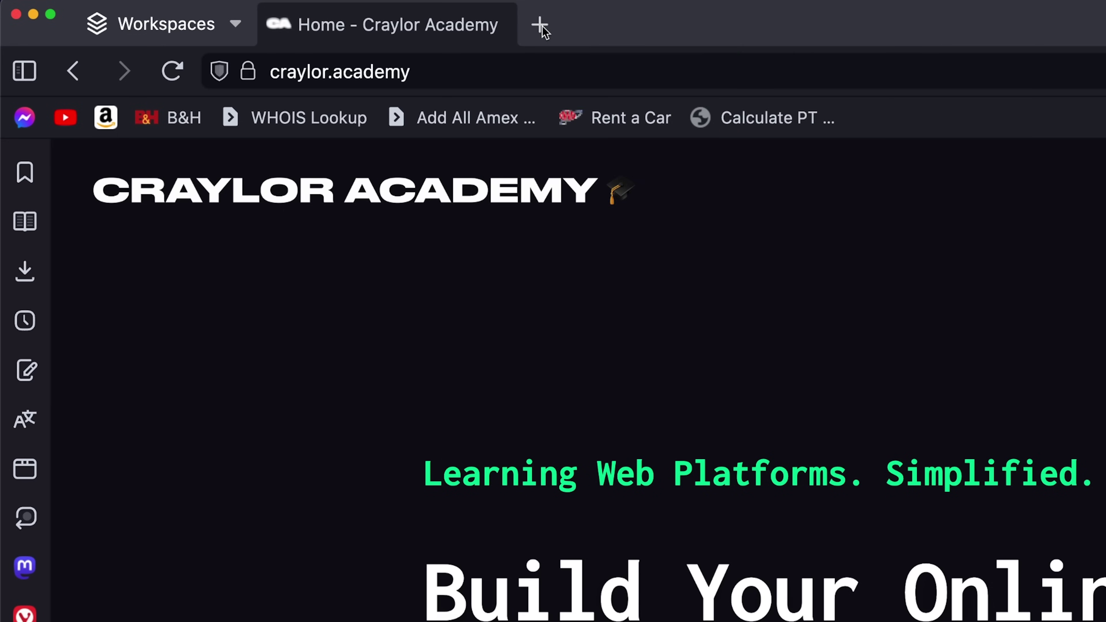
pyautogui.click(540, 24)
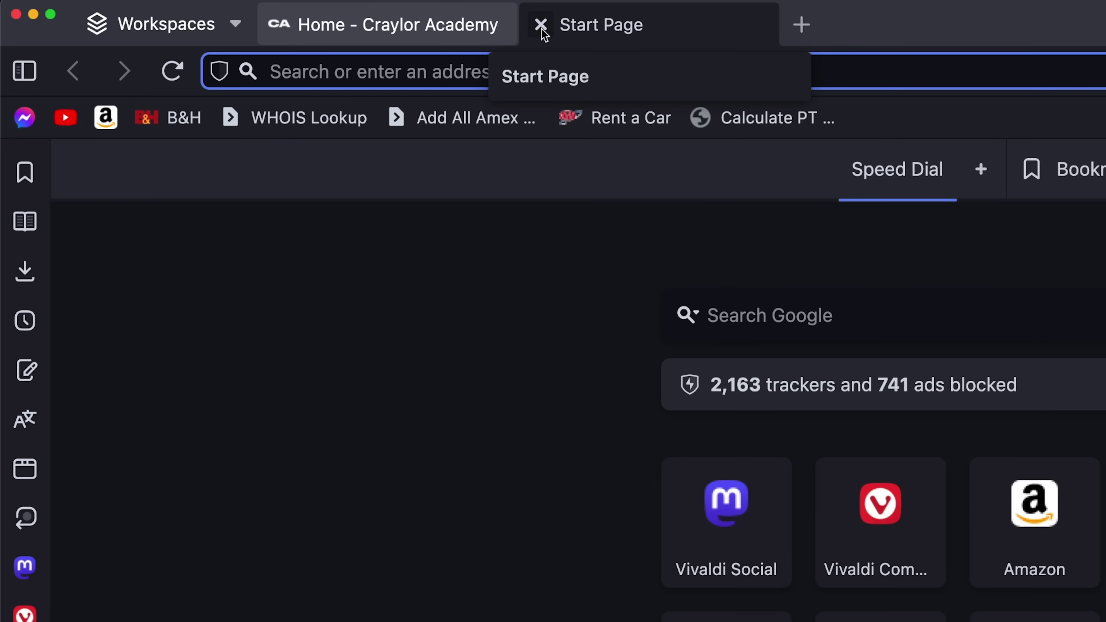
pyautogui.click(541, 25)
pyautogui.click(544, 30)
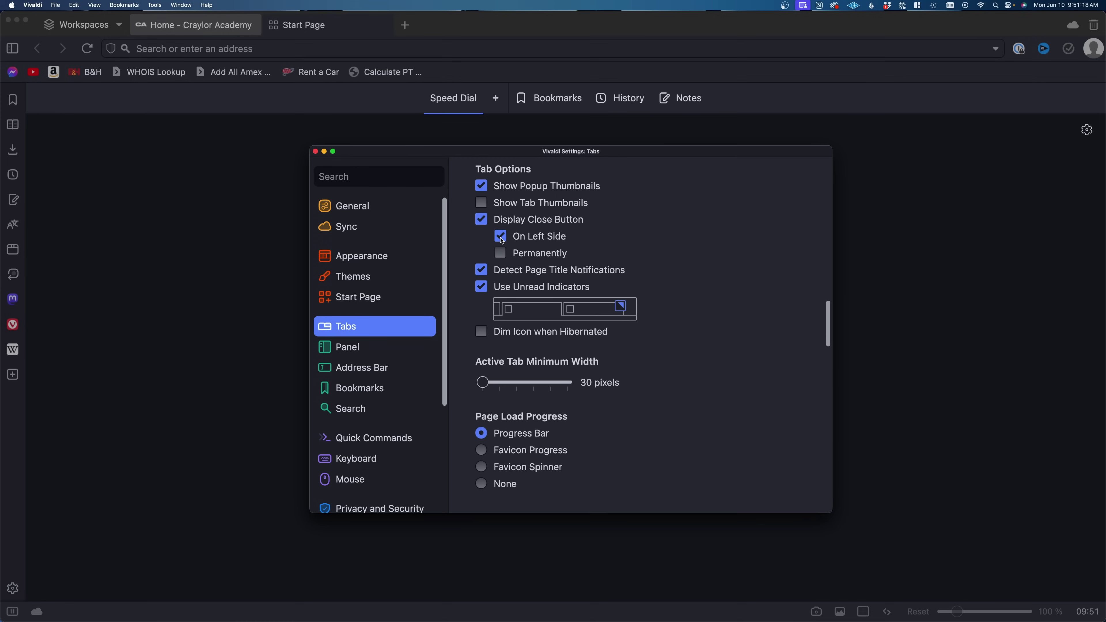
# - Stop showing the tab close button on the left, cycle tabs with Ctrl+Tab, and preview the Forward icon
pyautogui.click(501, 237)
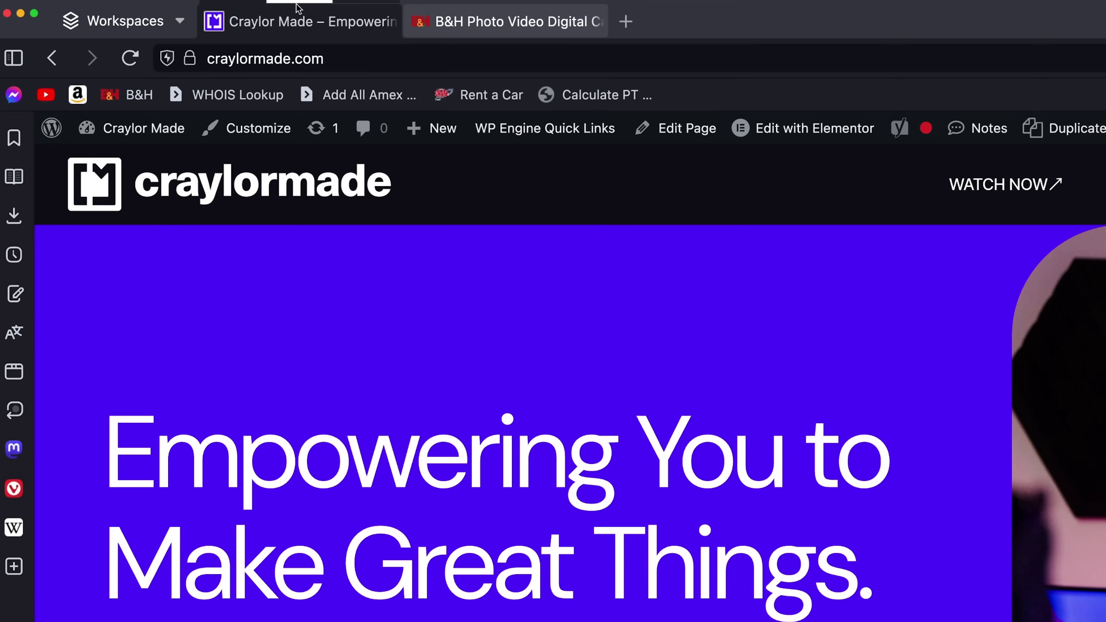
pyautogui.scroll(1, 301, 9)
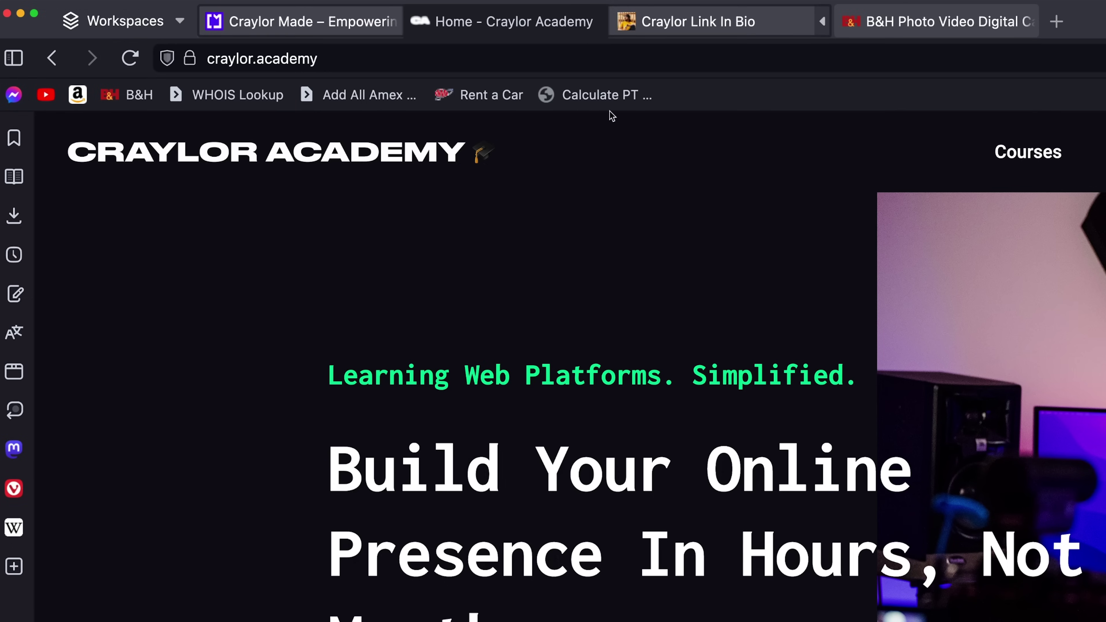
pyautogui.hotkey('ctrl', 'Tab')
pyautogui.click(603, 340)
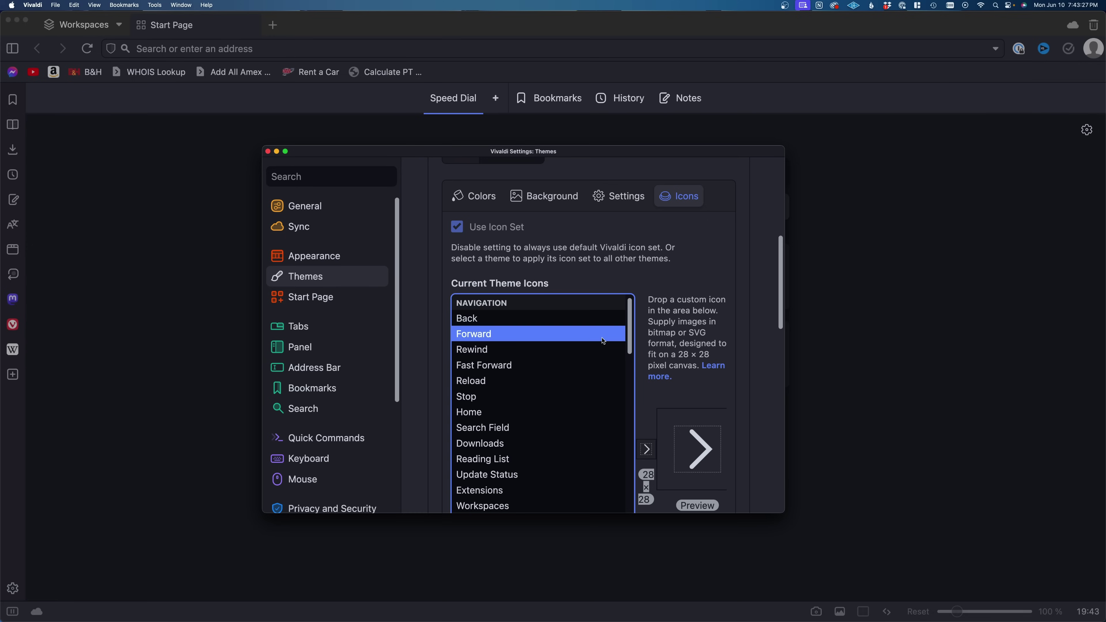
# - Preview the theme's Rewind, Fast Forward and Reload icons
pyautogui.click(603, 353)
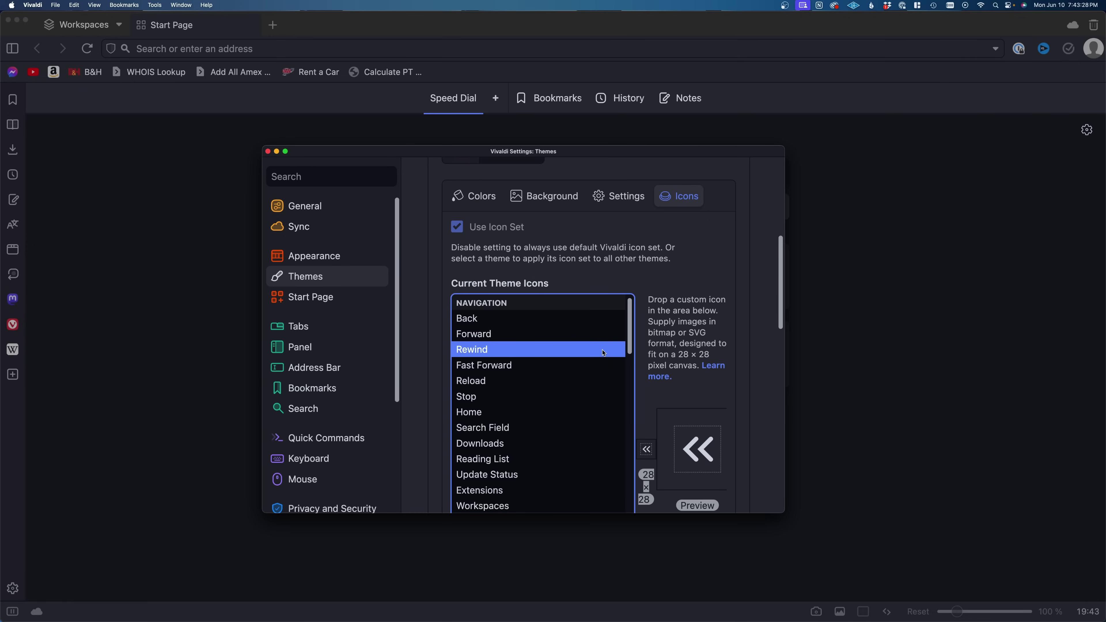
pyautogui.click(603, 369)
pyautogui.click(595, 386)
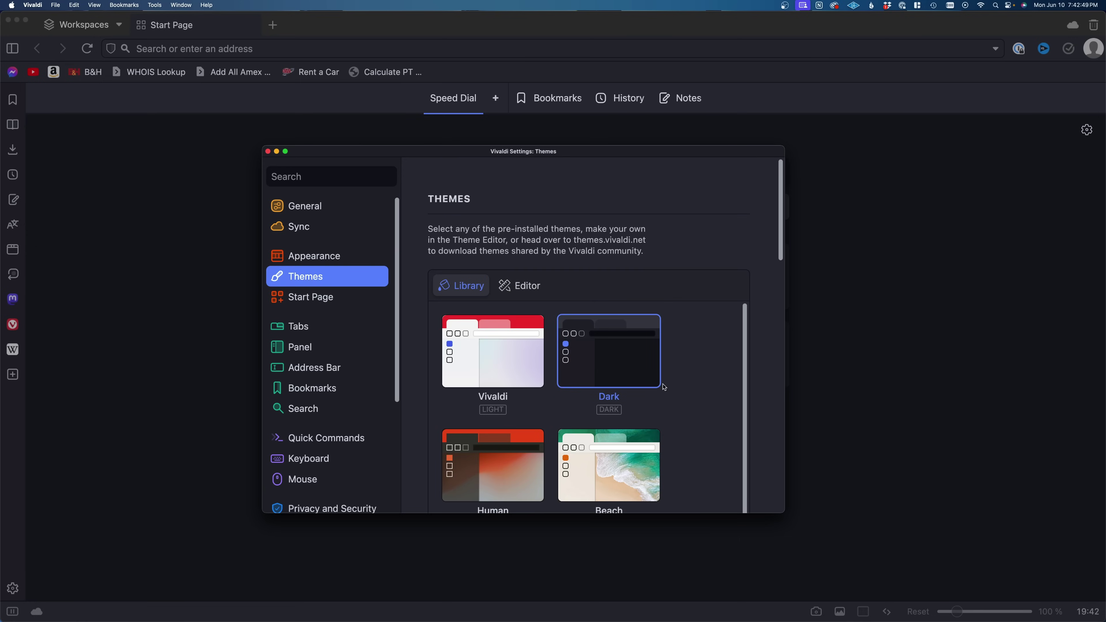
# - Scroll down to the theme library and apply the Dark theme
pyautogui.scroll(-15, 664, 386)
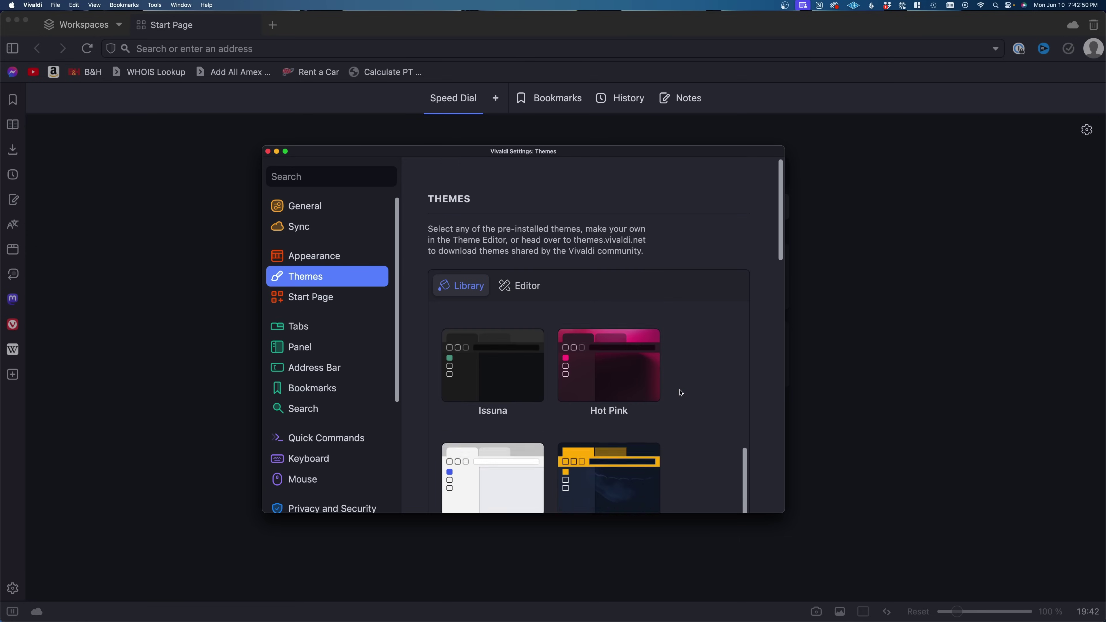
pyautogui.scroll(-6, 661, 387)
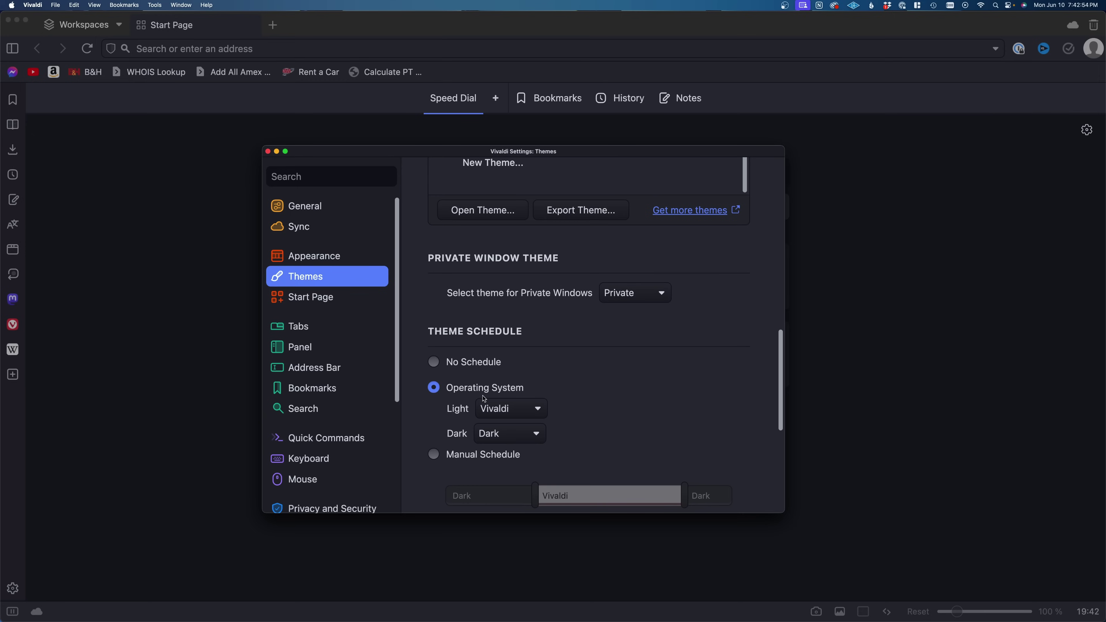
pyautogui.scroll(-1, 483, 397)
pyautogui.scroll(-6, 621, 410)
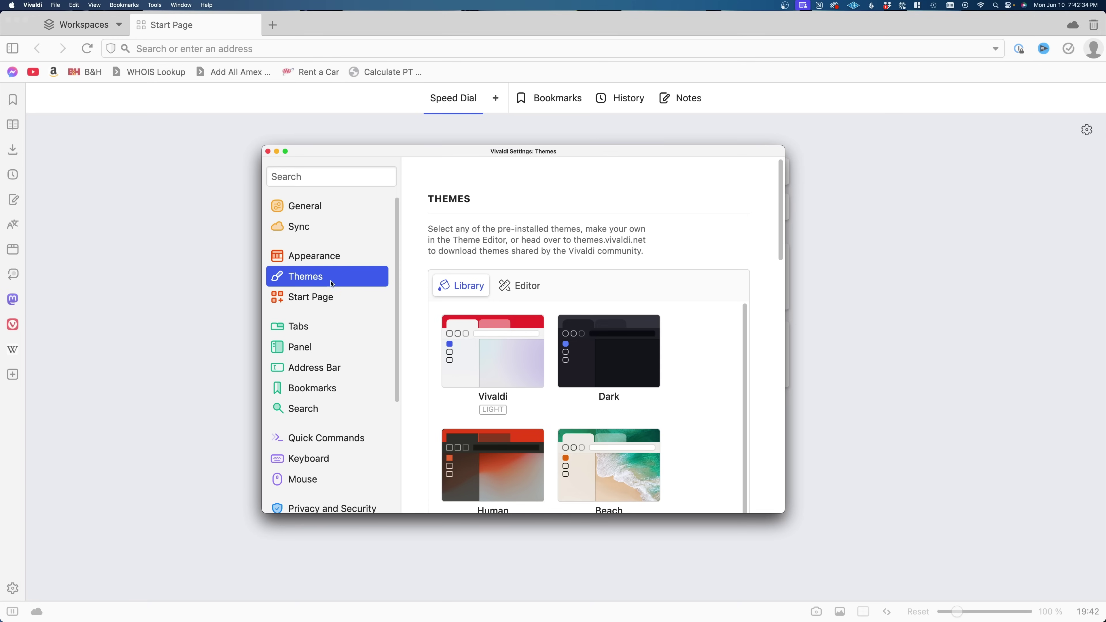
pyautogui.click(609, 367)
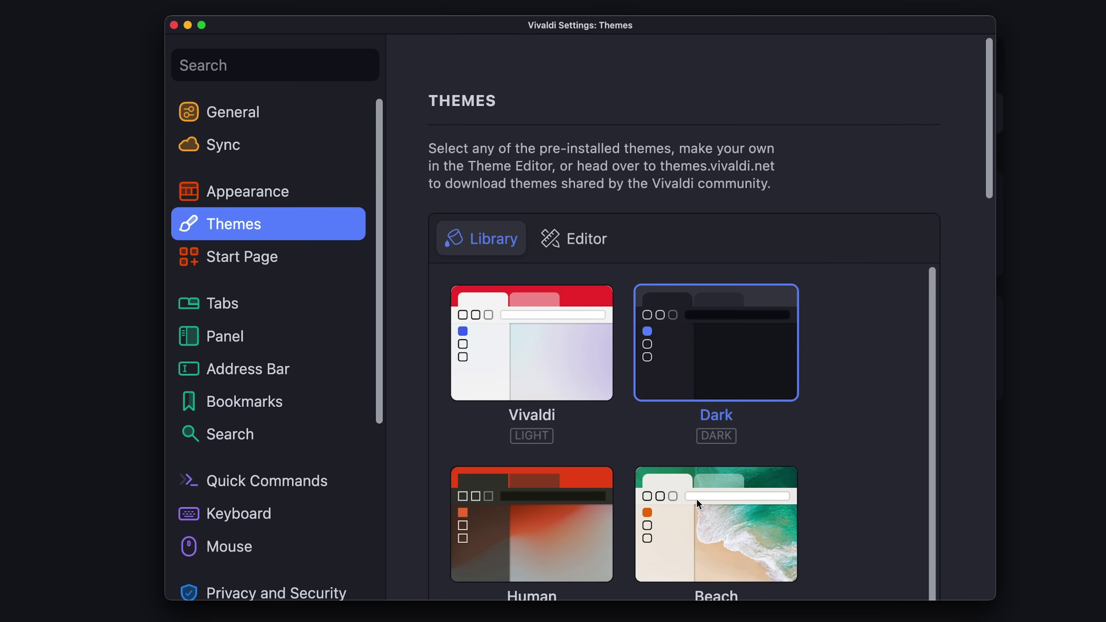
pyautogui.click(698, 504)
pyautogui.click(278, 124)
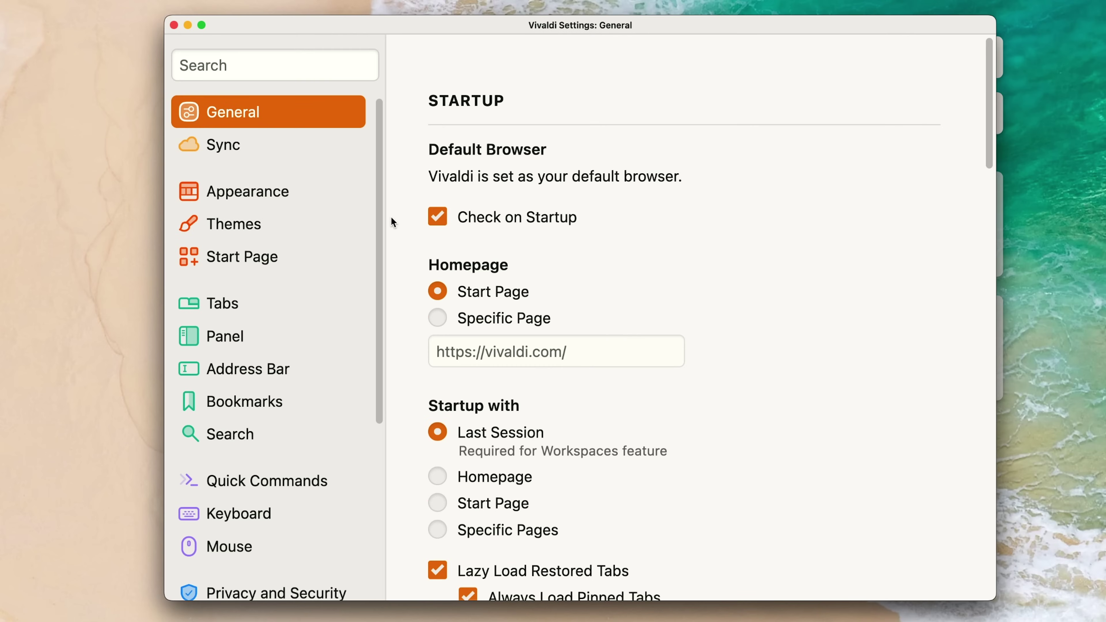
pyautogui.scroll(-15, 527, 312)
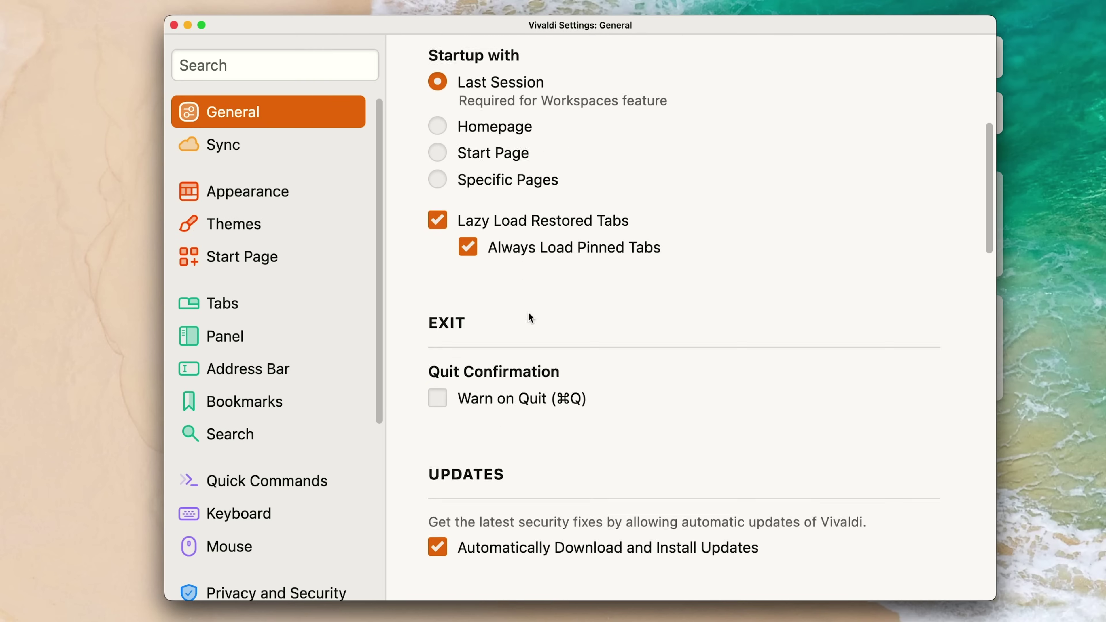
pyautogui.scroll(-2, 622, 409)
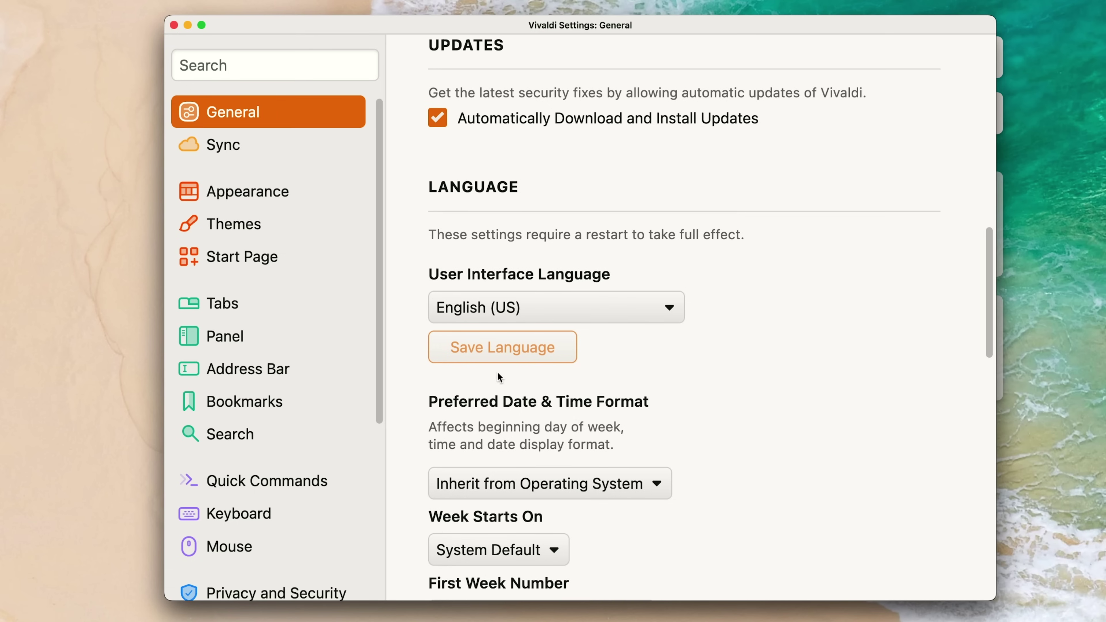
pyautogui.click(274, 224)
pyautogui.click(704, 363)
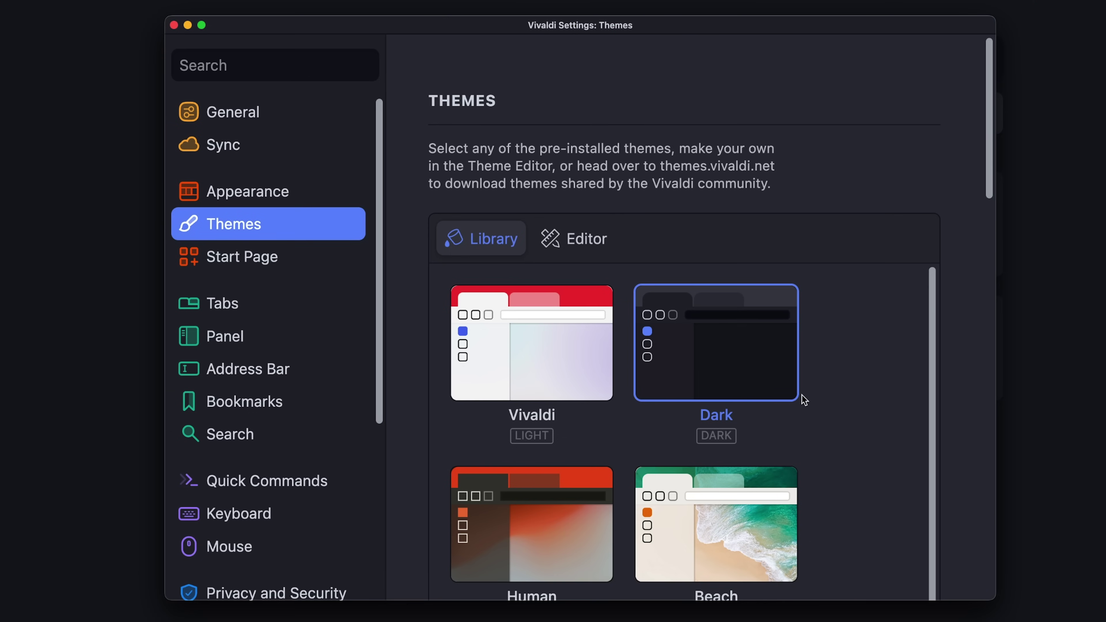
pyautogui.scroll(-8, 804, 400)
pyautogui.scroll(-10, 947, 442)
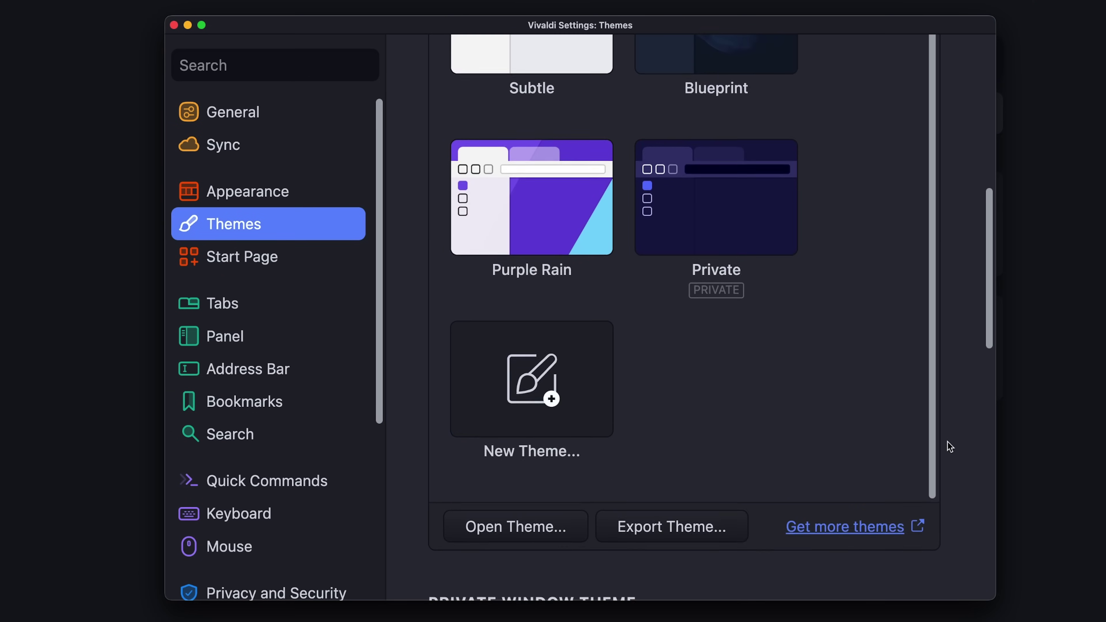
pyautogui.scroll(-3, 807, 404)
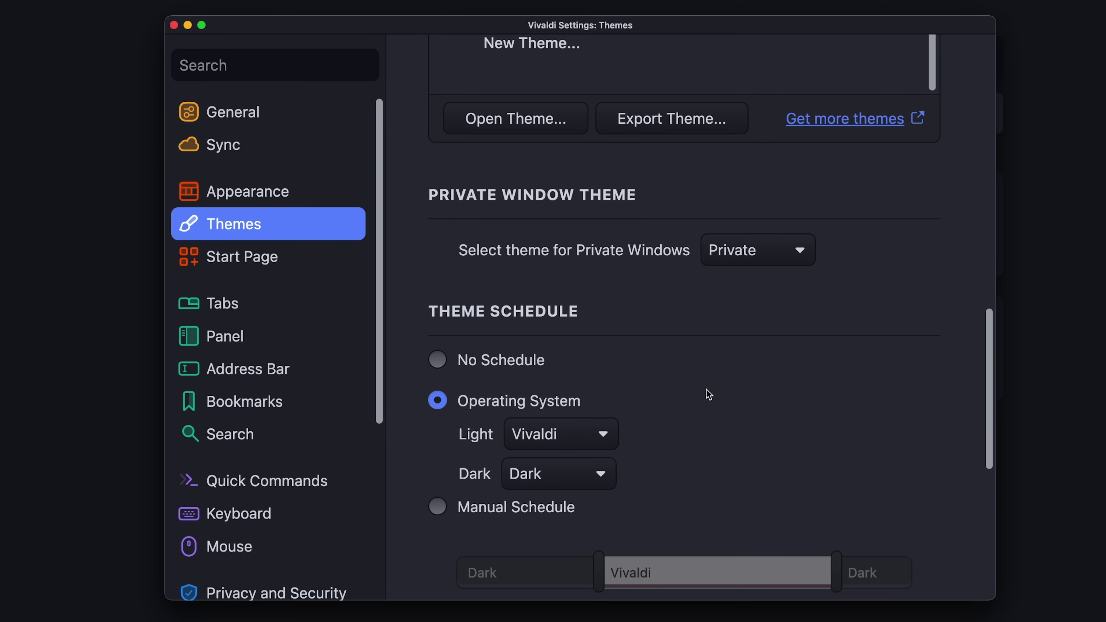
pyautogui.scroll(-1, 518, 411)
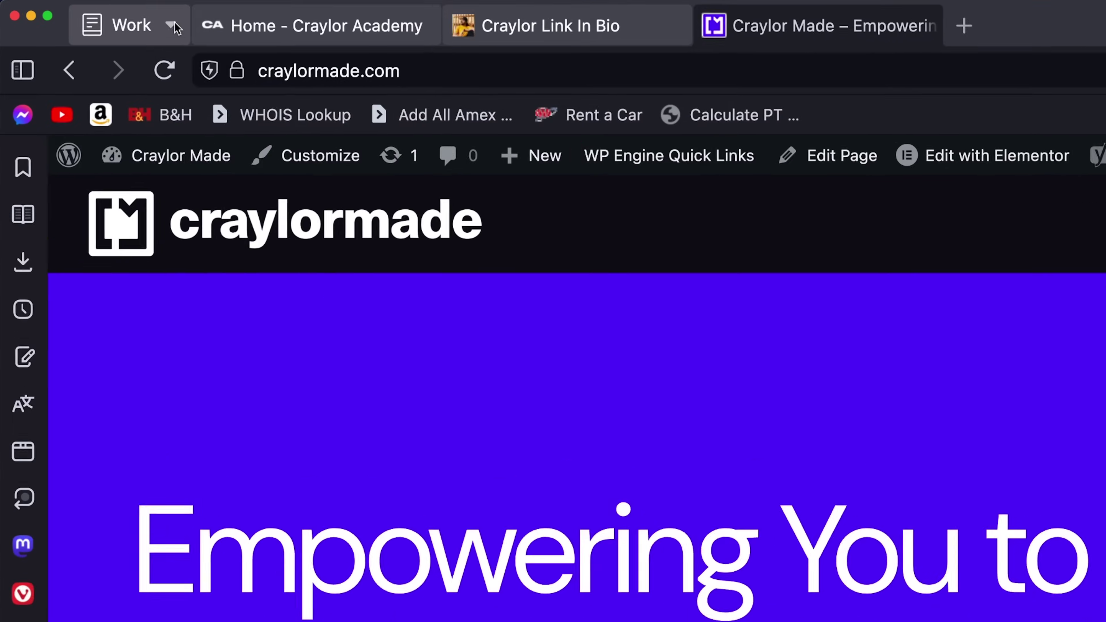
# - Switch to the Personal workspace and view its Men's Long Hair Products and Vivaldi Social tabs
pyautogui.click(94, 19)
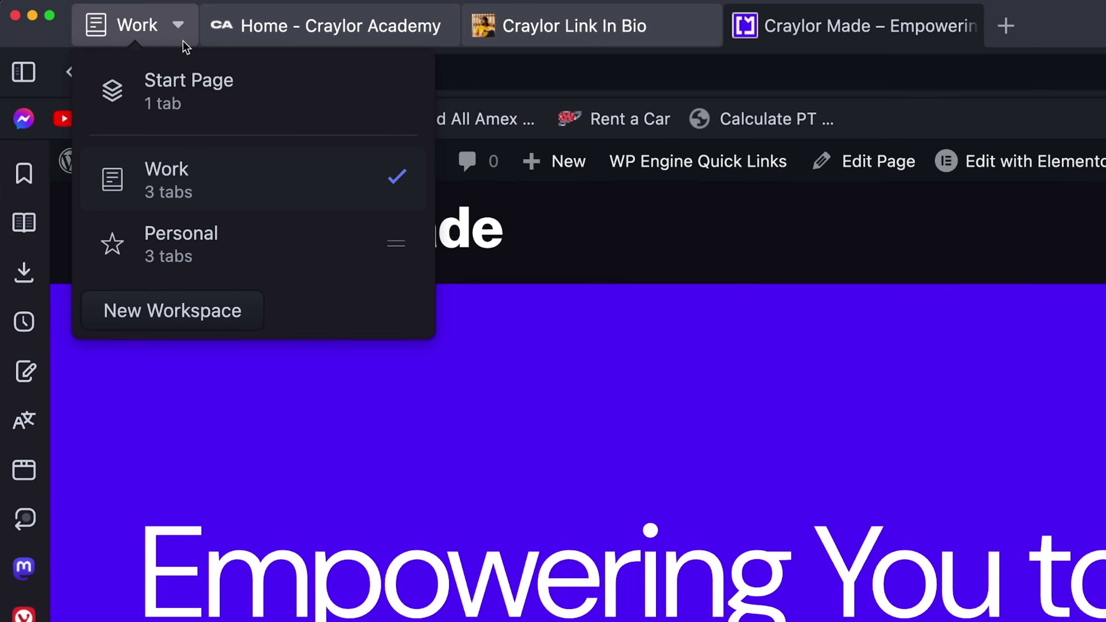
pyautogui.click(213, 239)
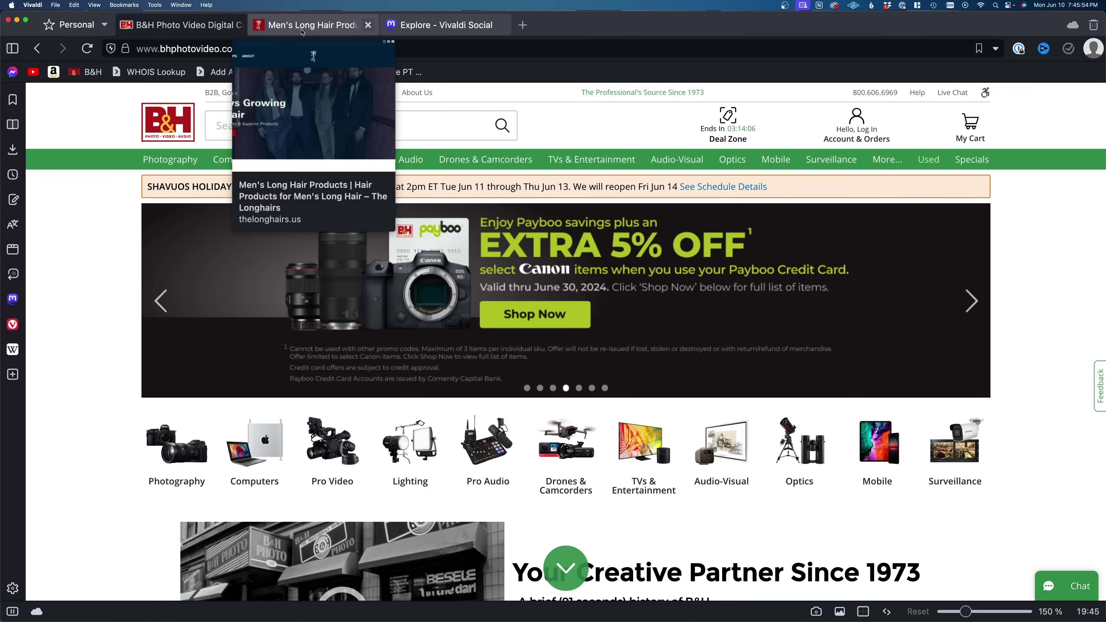
pyautogui.click(302, 27)
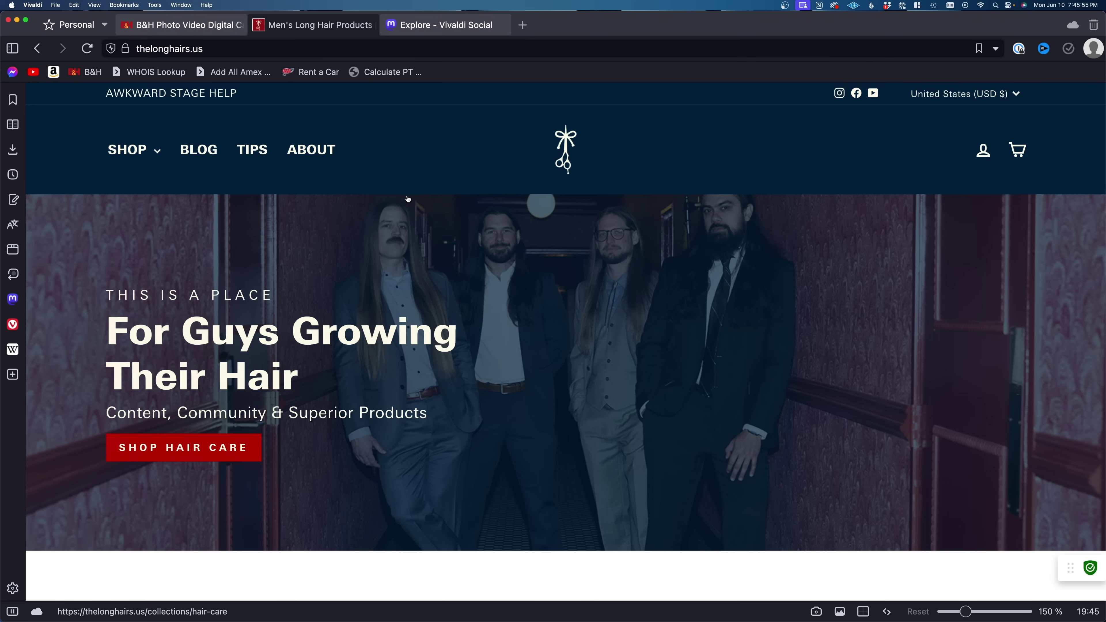
pyautogui.click(462, 26)
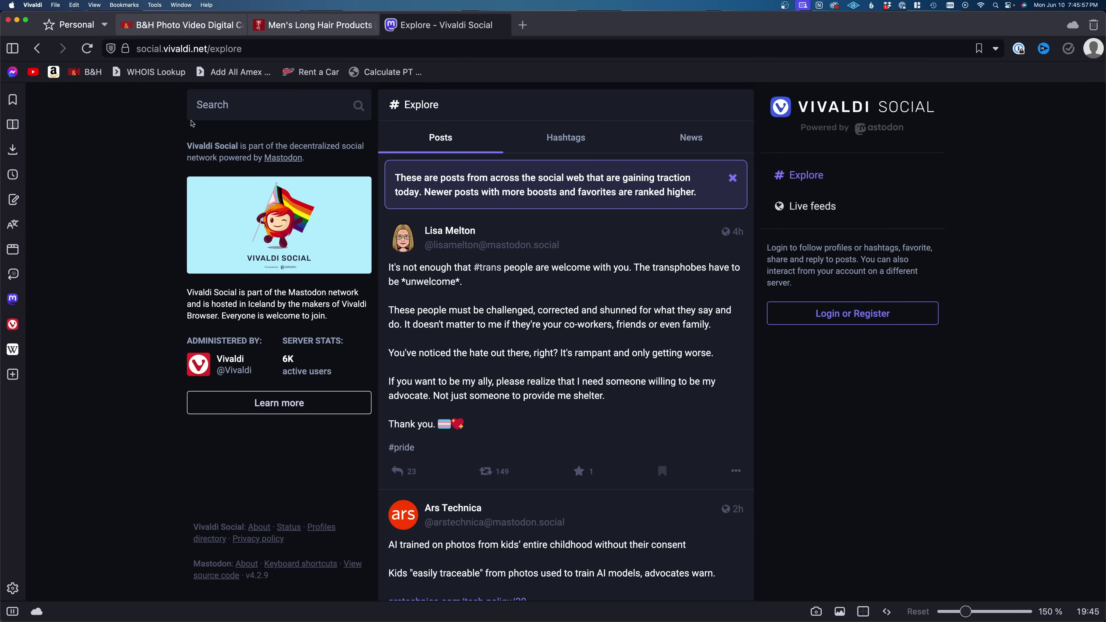
# - Revisit the B&H, Long Hair Products and Vivaldi Social tabs, then switch to the Work workspace
pyautogui.click(104, 24)
pyautogui.click(181, 24)
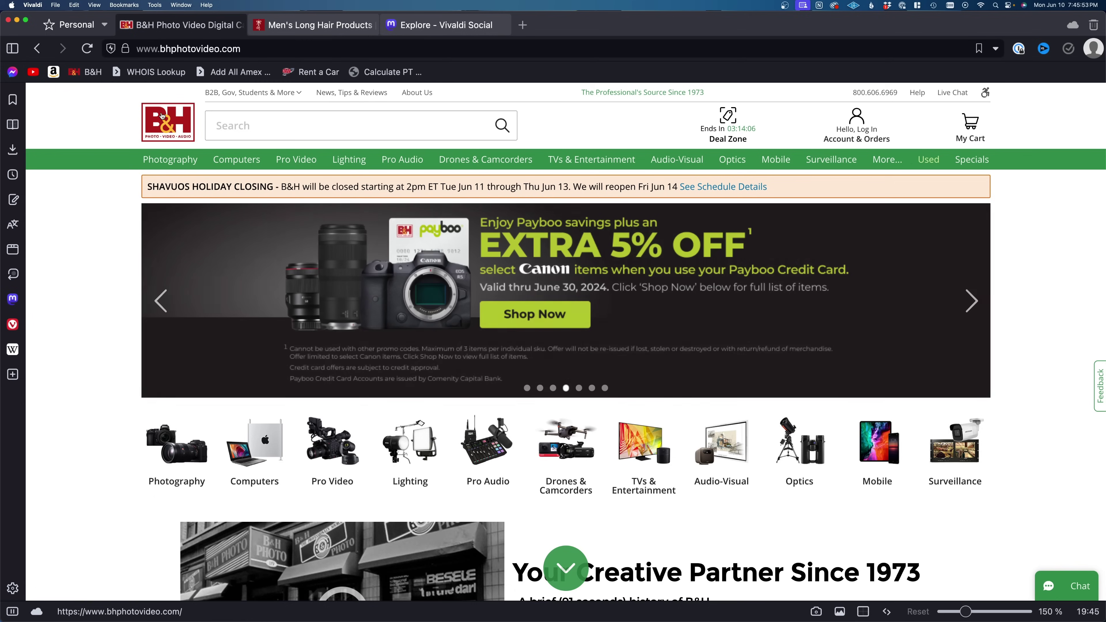
pyautogui.click(313, 24)
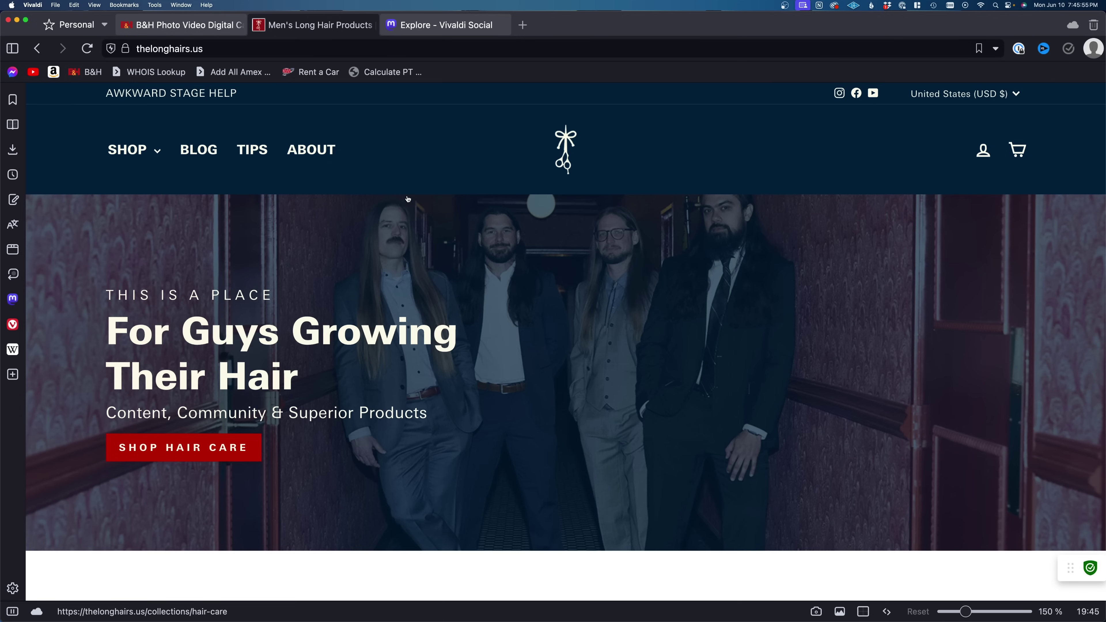
pyautogui.click(463, 27)
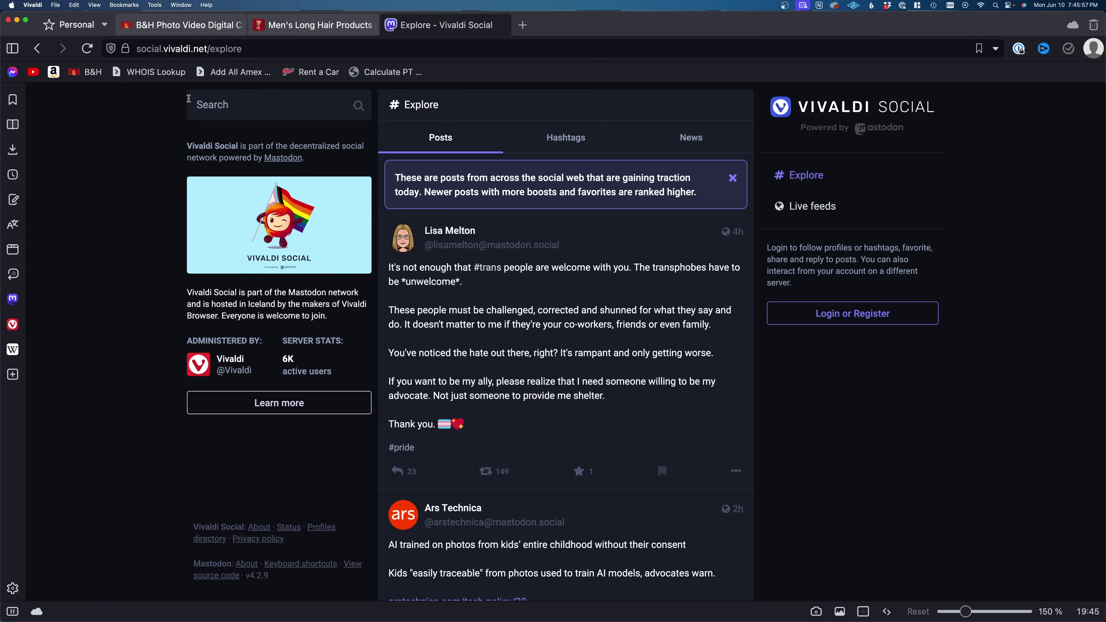
pyautogui.click(115, 100)
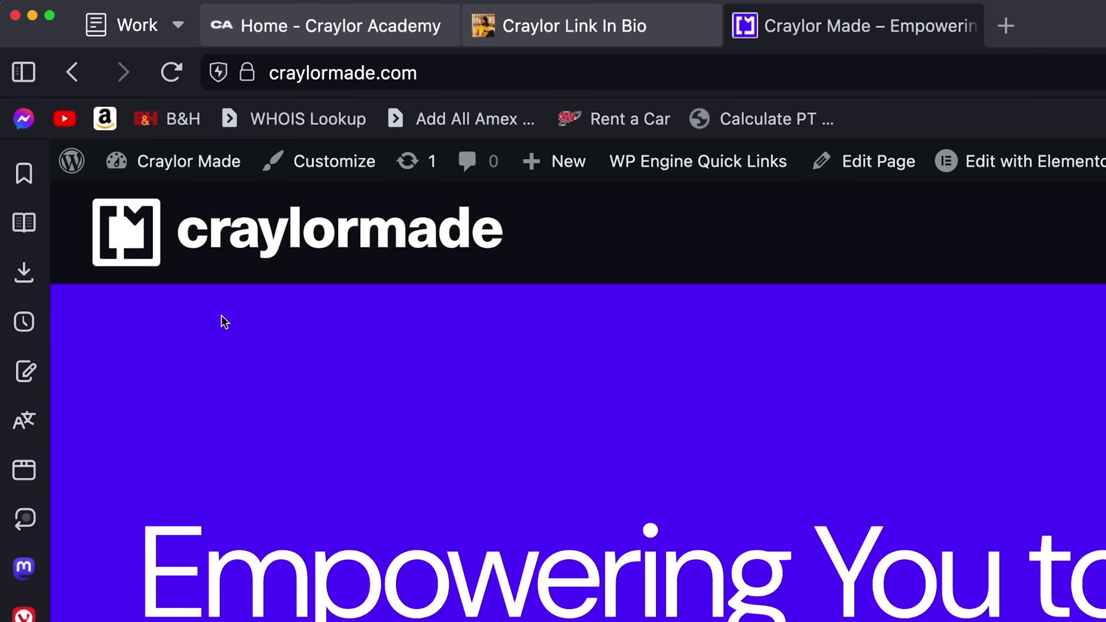
pyautogui.click(140, 25)
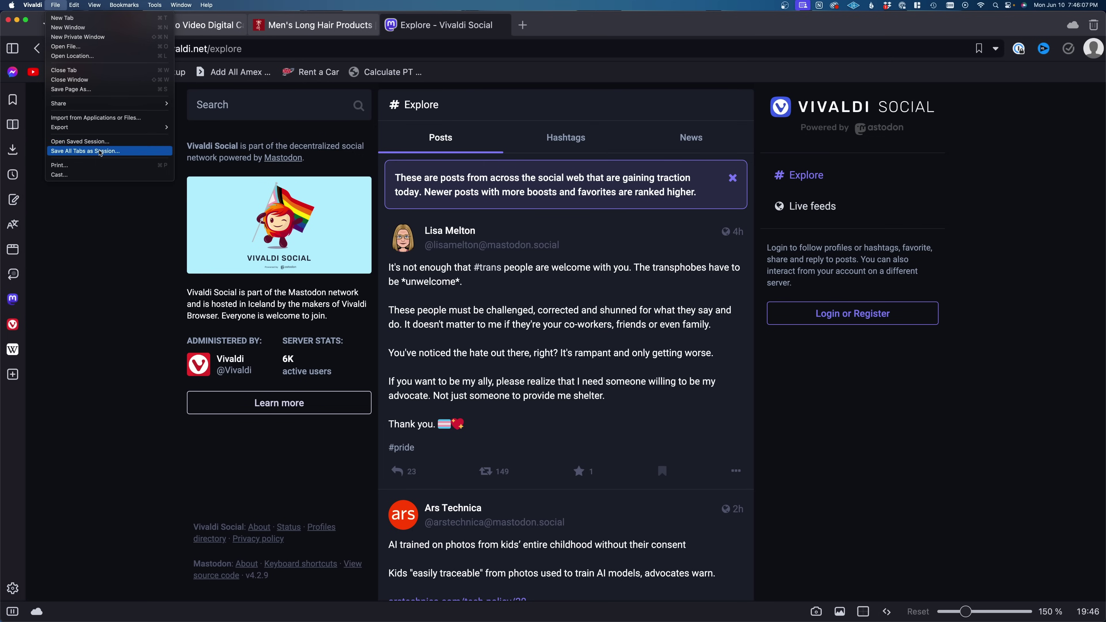
# - Save the open tabs as session workspaces, switch from Work (session) to Personal (session)
pyautogui.click(101, 151)
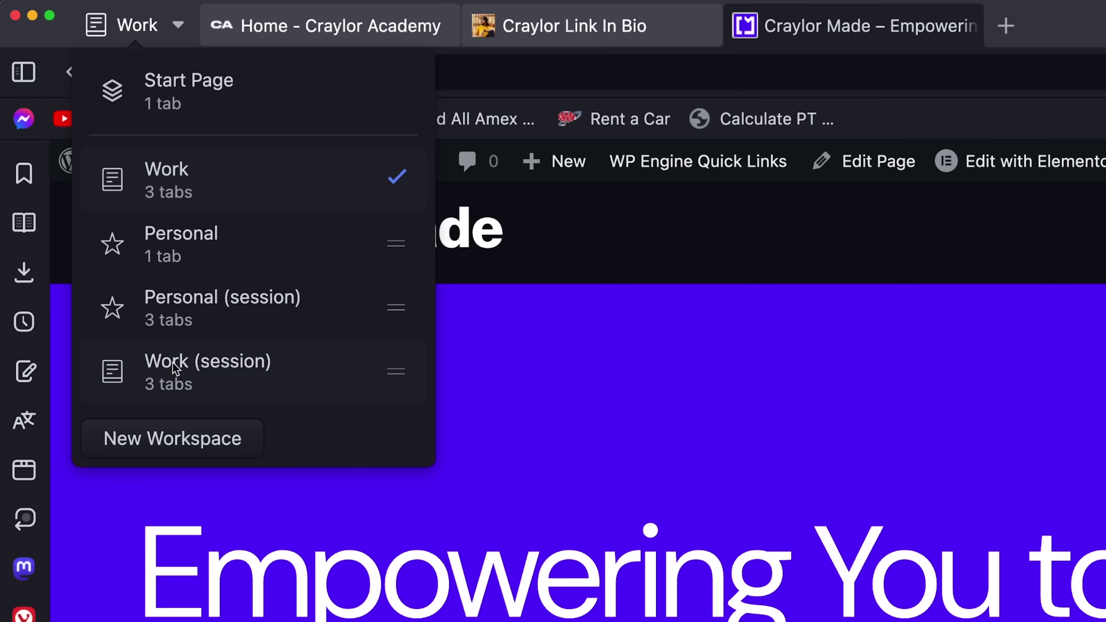
pyautogui.click(173, 363)
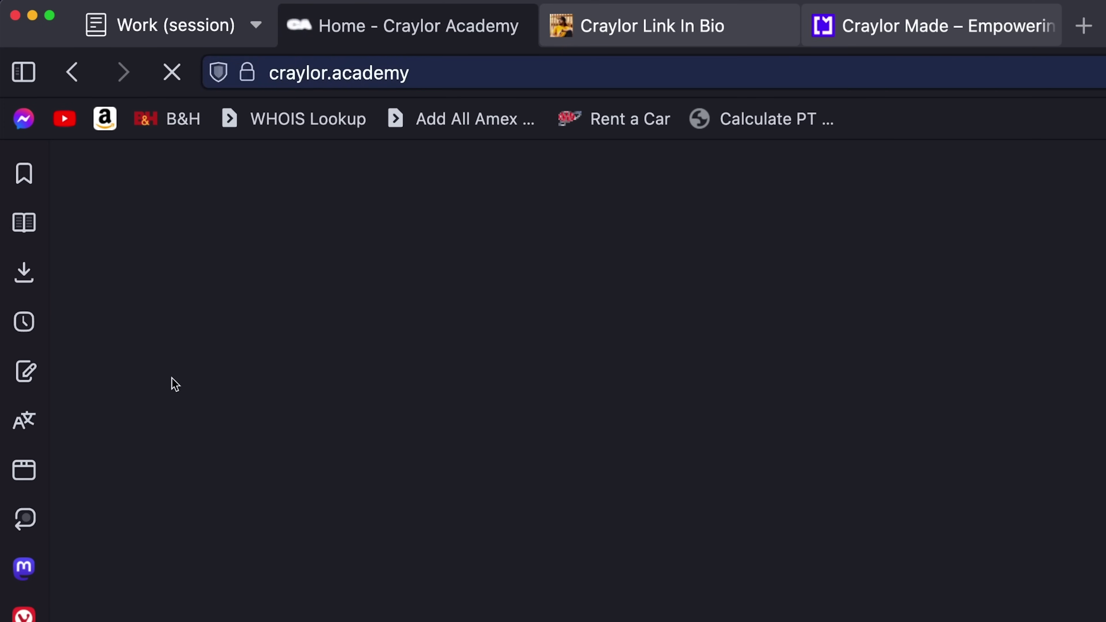
pyautogui.click(144, 30)
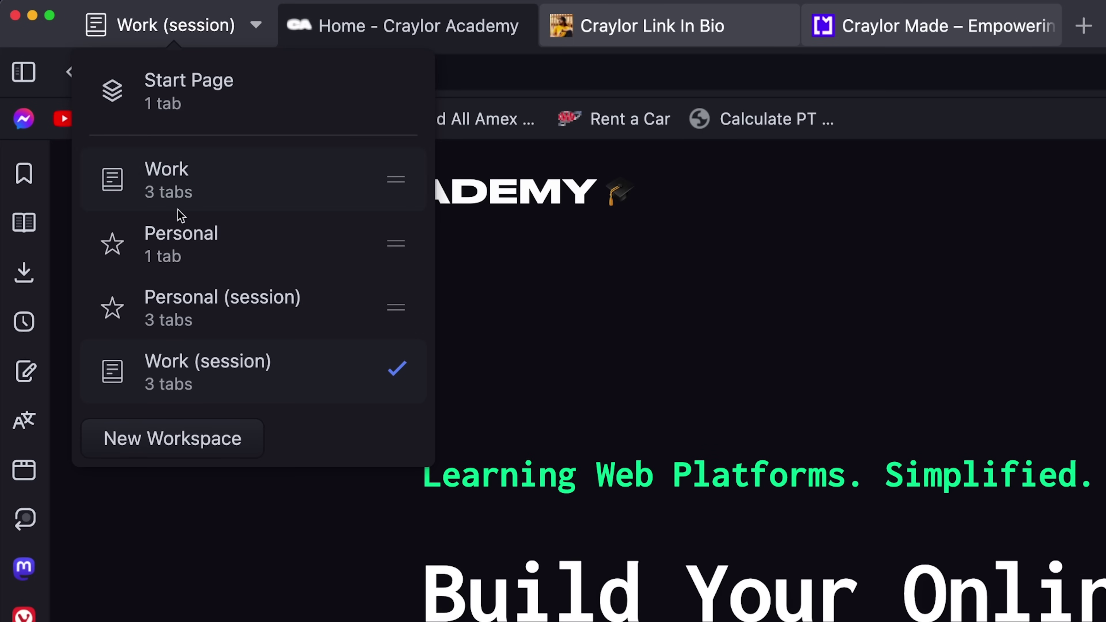
pyautogui.click(209, 302)
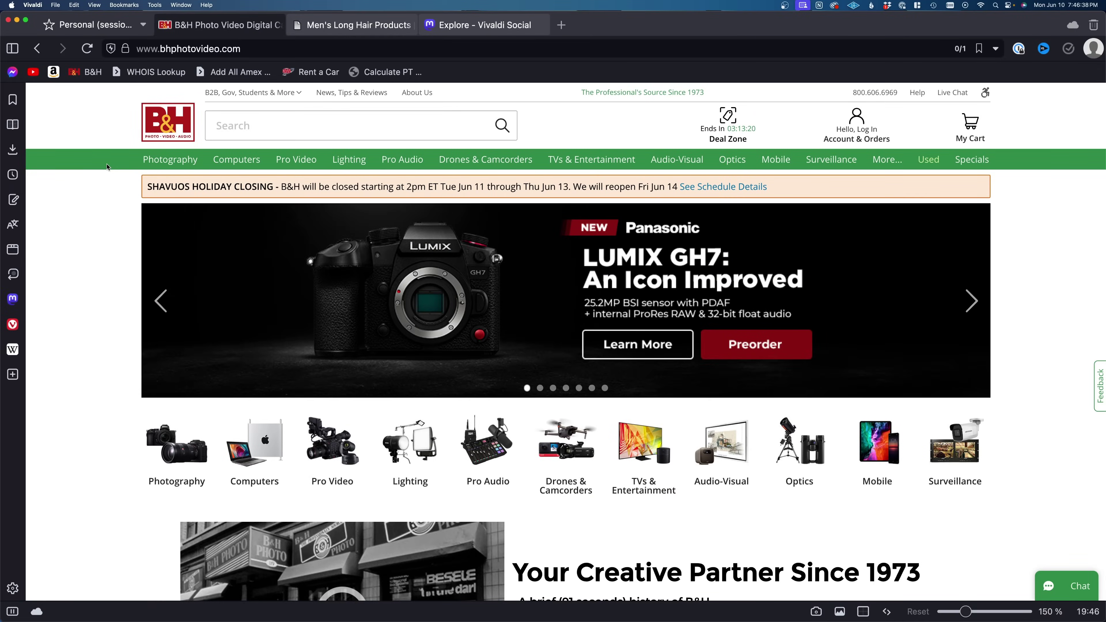
pyautogui.click(13, 349)
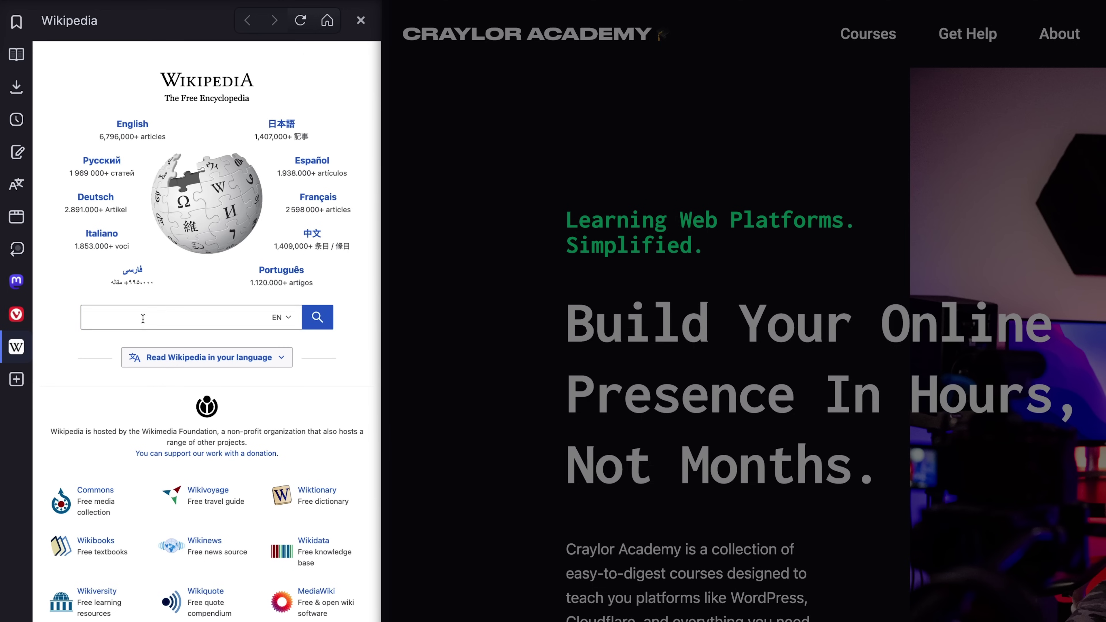
# - Search the Wikipedia panel for Craylor Made and tile the two tabs side by side
pyautogui.write('Craylor ')
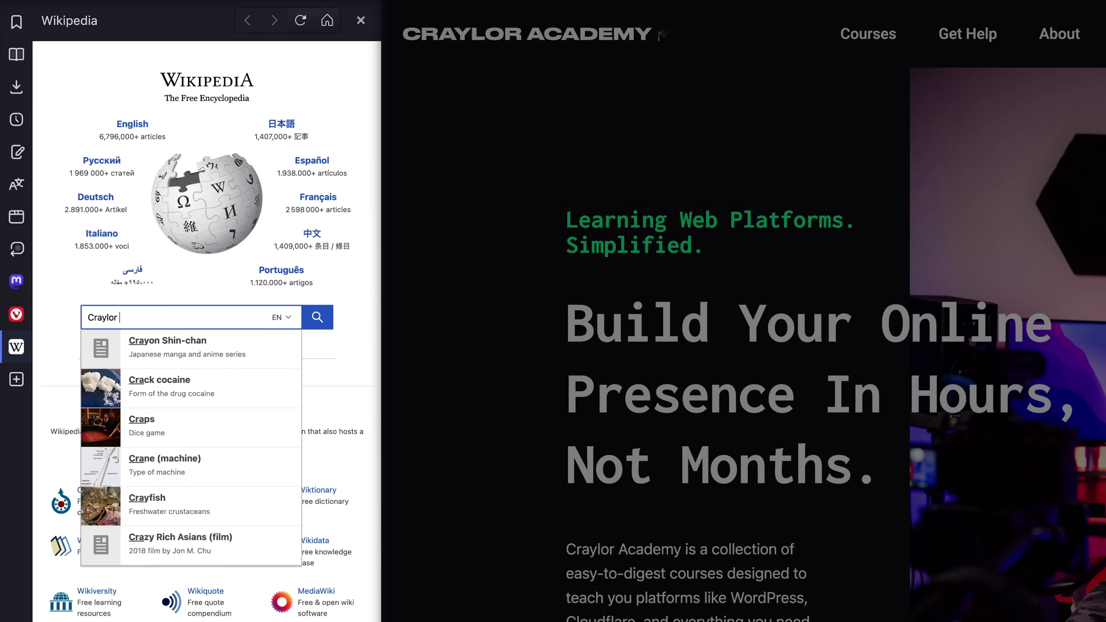
pyautogui.write('Made')
pyautogui.press('Return')
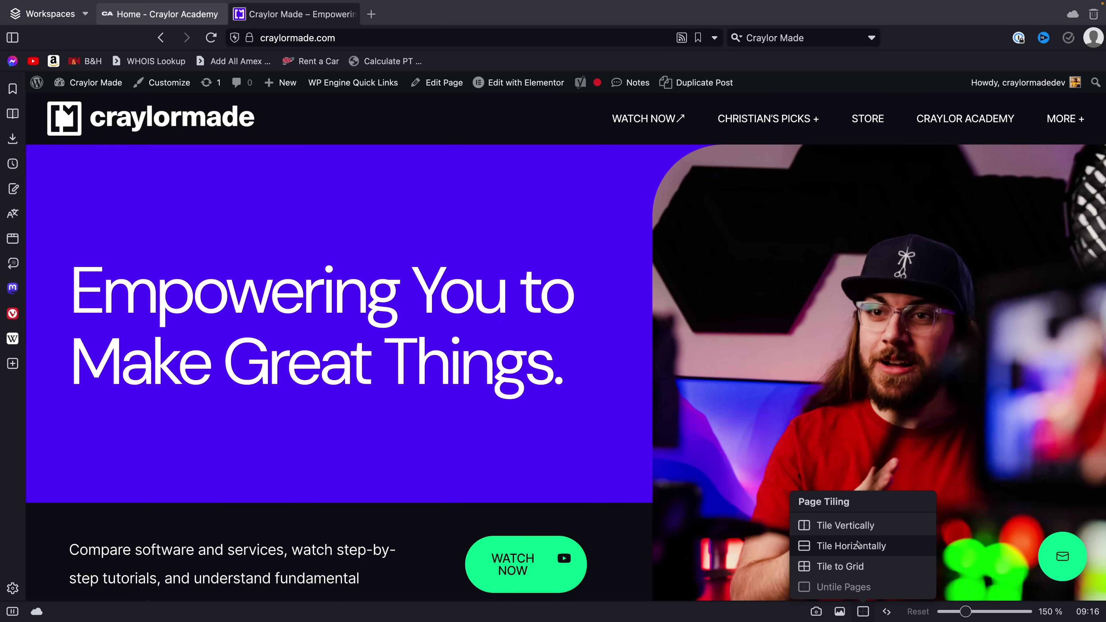
pyautogui.click(845, 526)
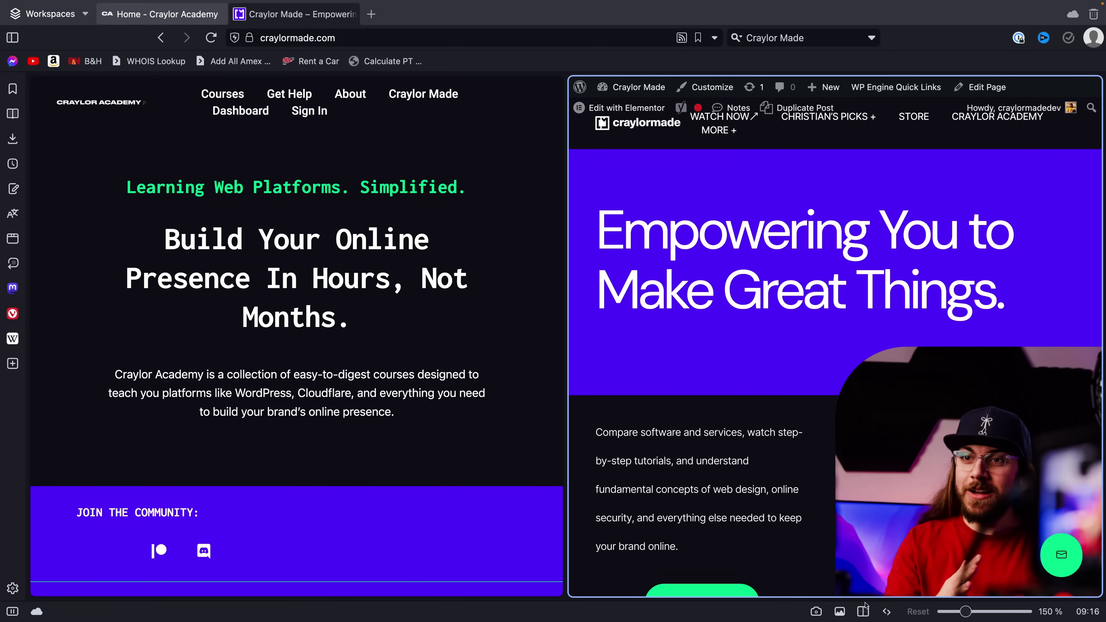
# - Untile the tabs, bring up the screenshot capture tools, and view the Open Links and Tile chain
pyautogui.click(863, 612)
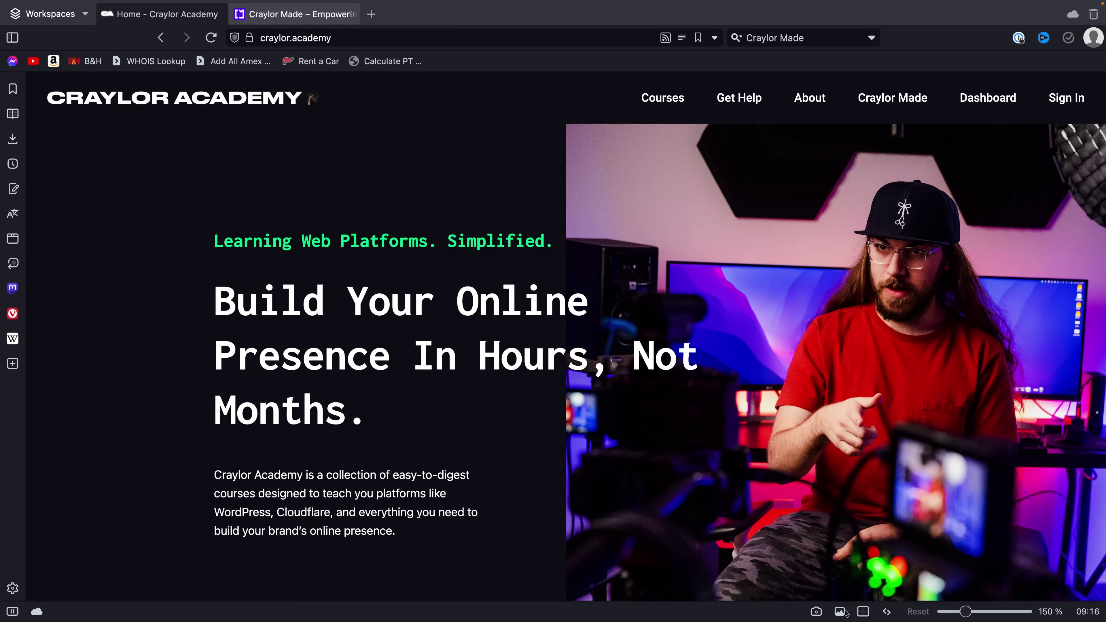
pyautogui.click(817, 612)
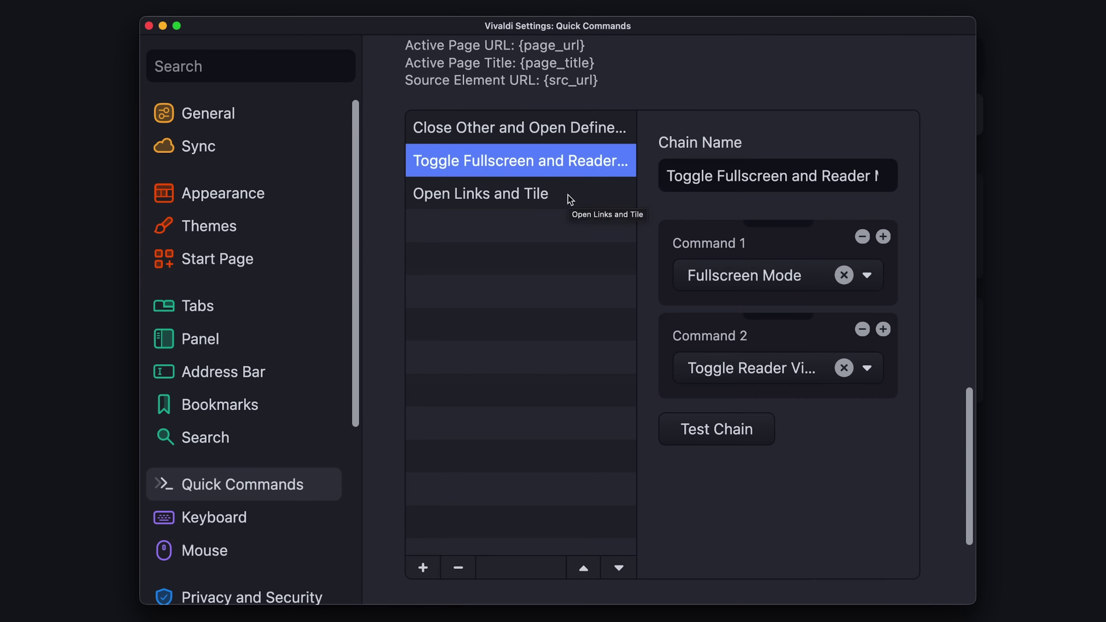
pyautogui.click(570, 199)
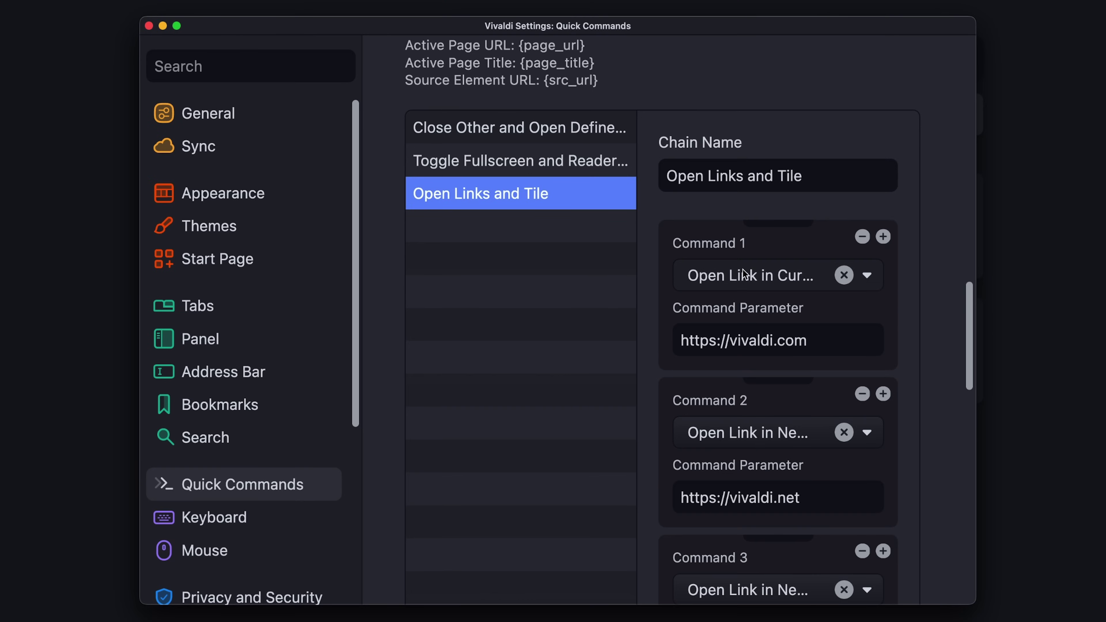
# - Scroll through the Quick Commands chains and view the fullscreen and reader chain
pyautogui.scroll(-3, 748, 299)
pyautogui.scroll(-5, 917, 337)
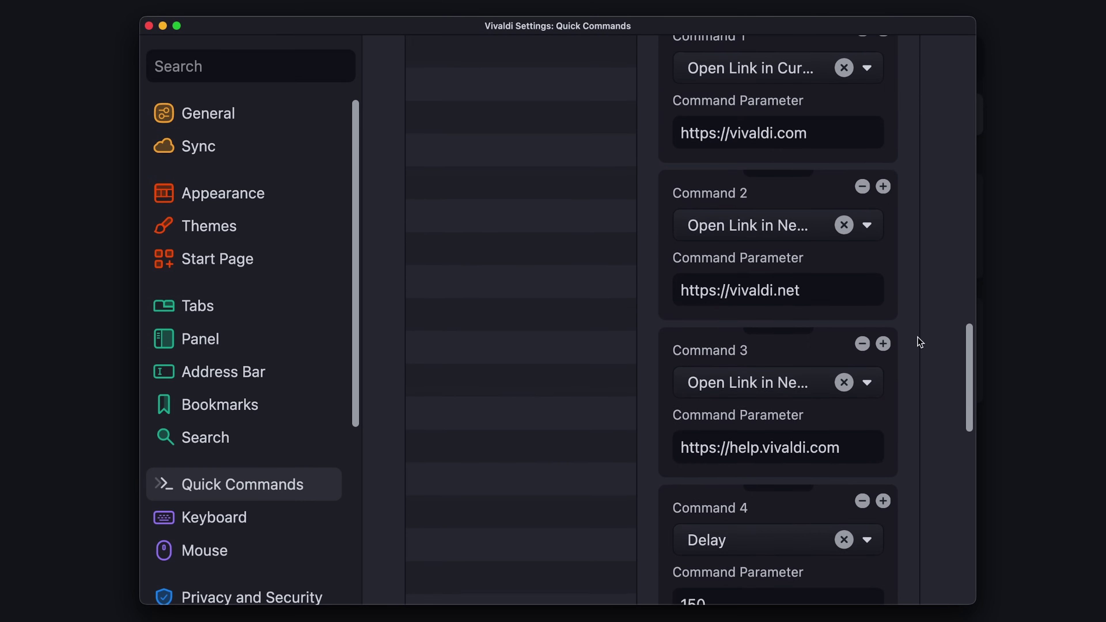
pyautogui.scroll(-5, 919, 342)
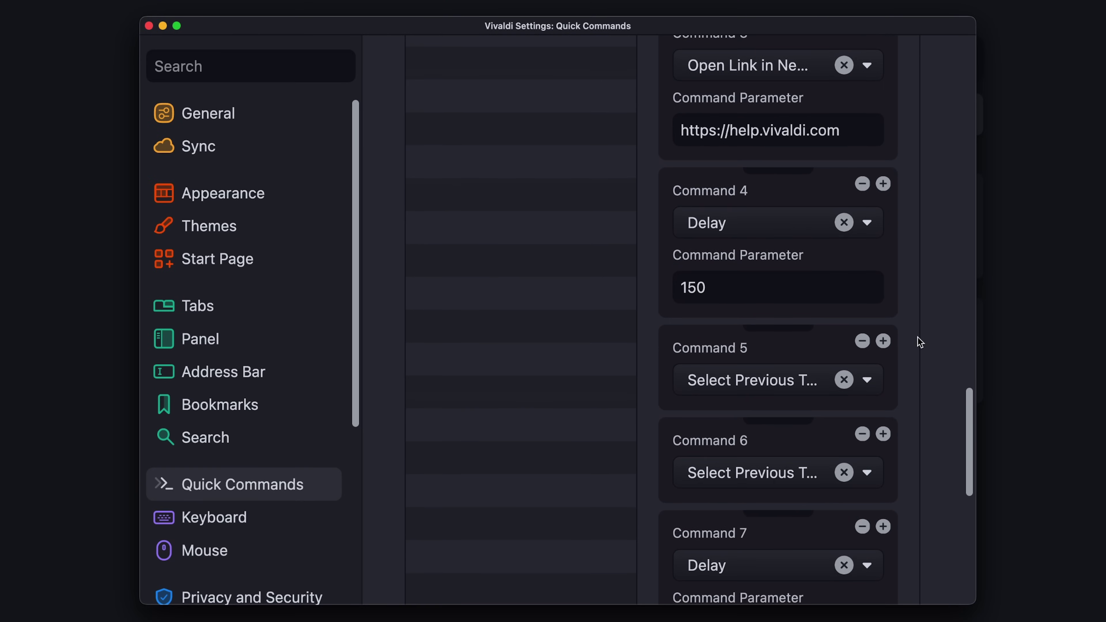
pyautogui.scroll(5, 917, 337)
pyautogui.click(565, 147)
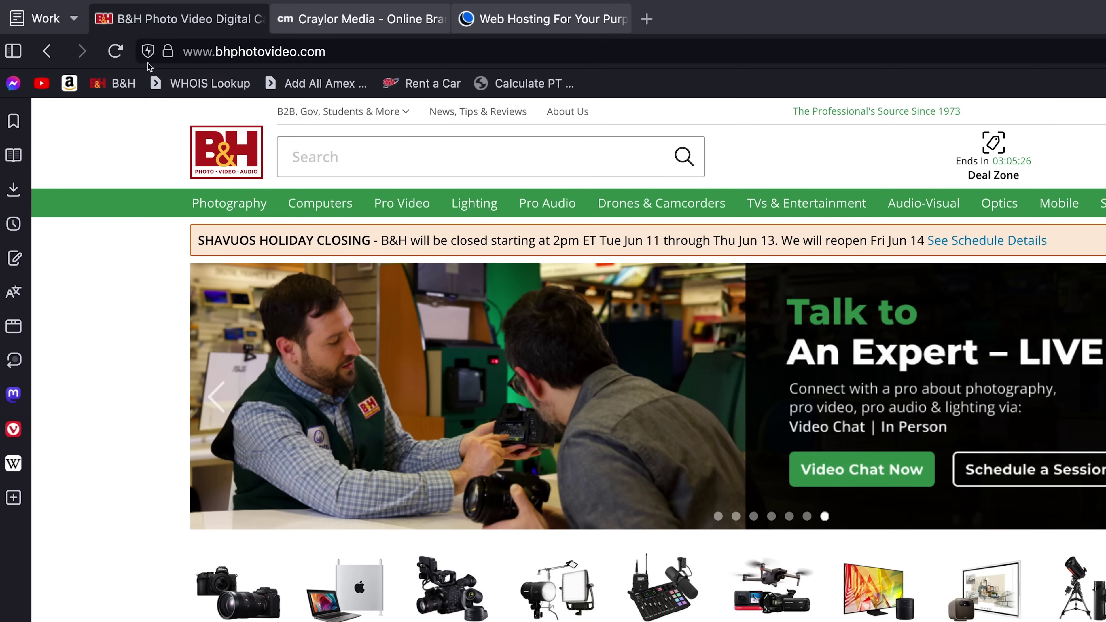
# - Show the details of bhphotovideo.com's 10 blocked trackers and 3 blocked ads
pyautogui.click(147, 51)
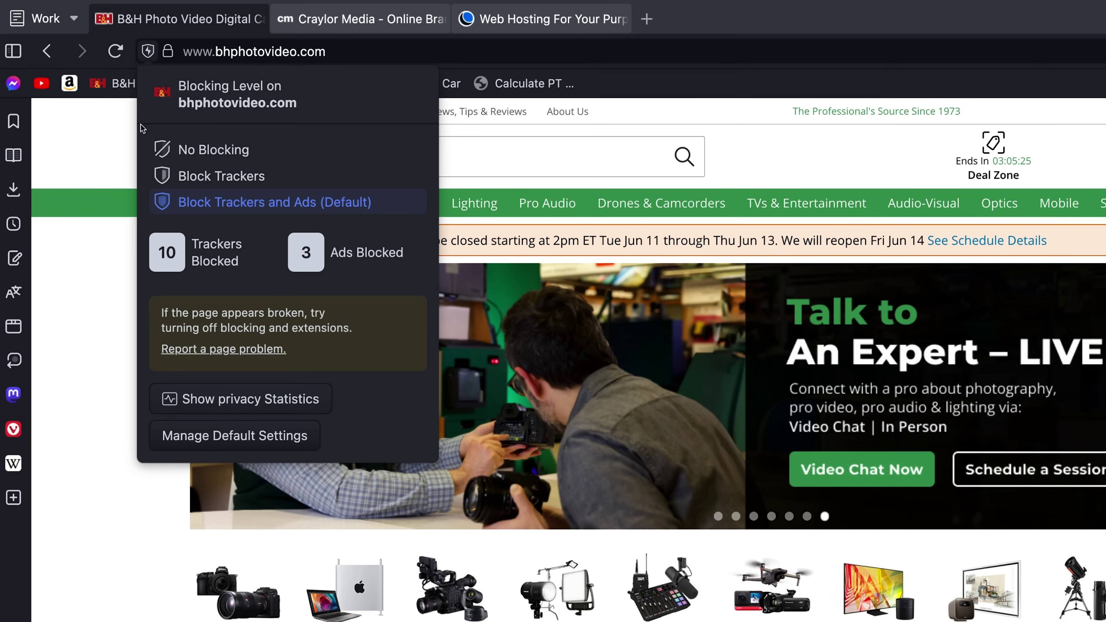
pyautogui.click(182, 258)
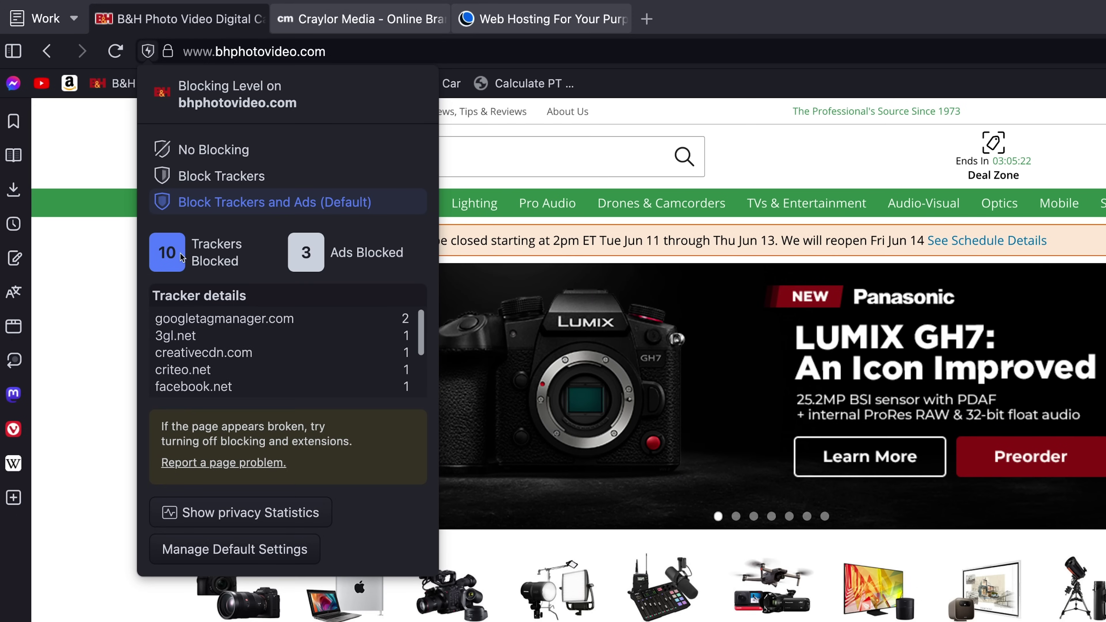
pyautogui.click(300, 258)
pyautogui.scroll(-3, 353, 440)
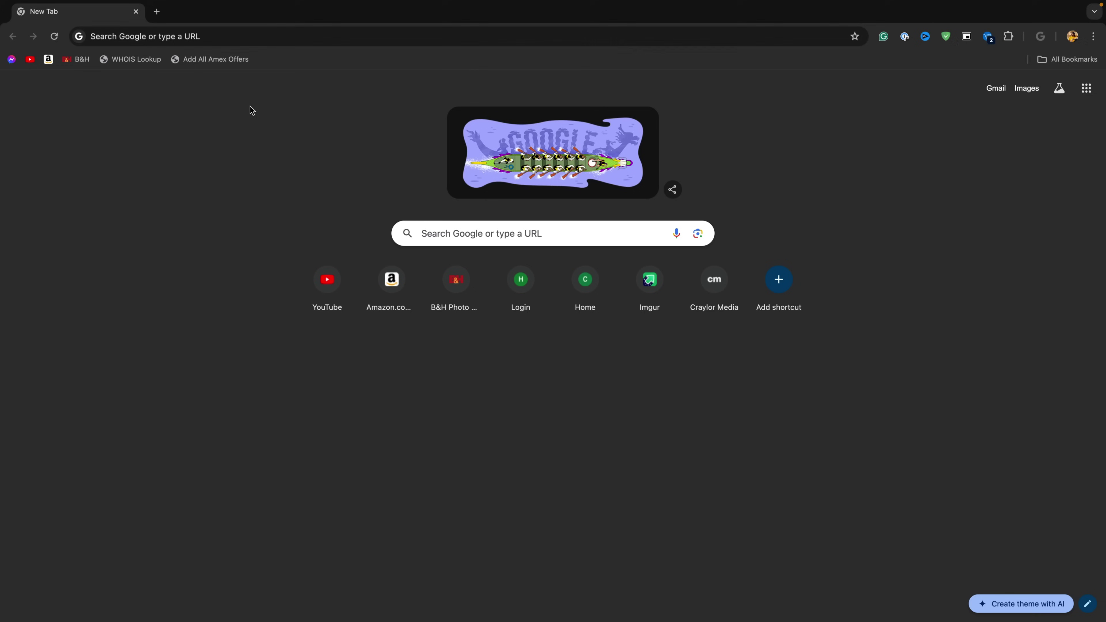
pyautogui.click(246, 41)
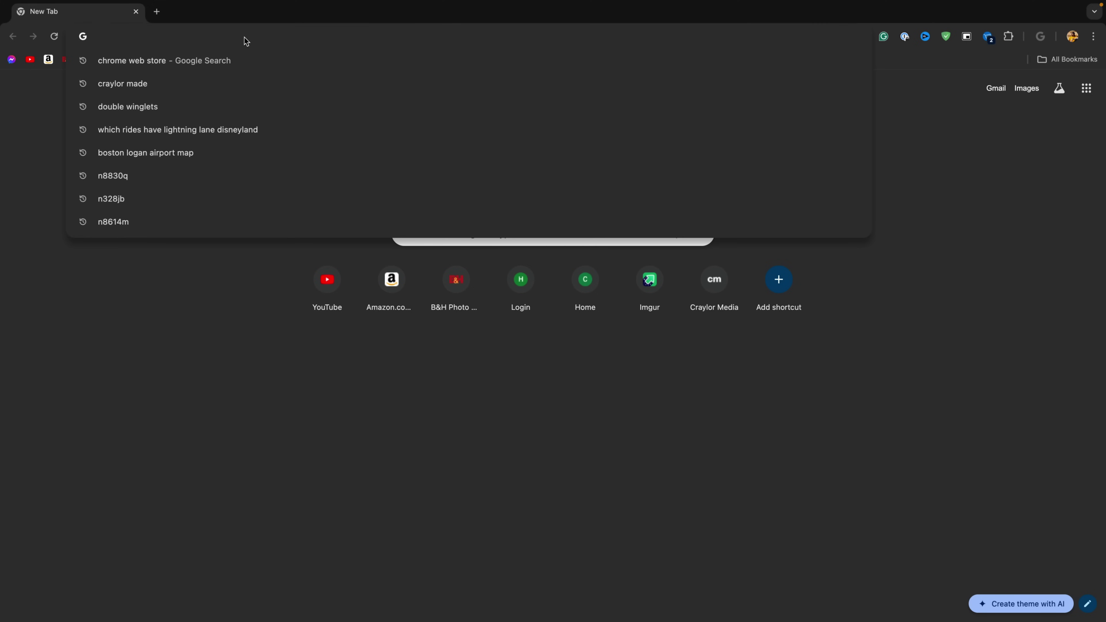
# - Load bhphotovideo.com in Chrome's first tab and the Craylor Media site in a second tab
pyautogui.write('bhpho')
pyautogui.press('Return')
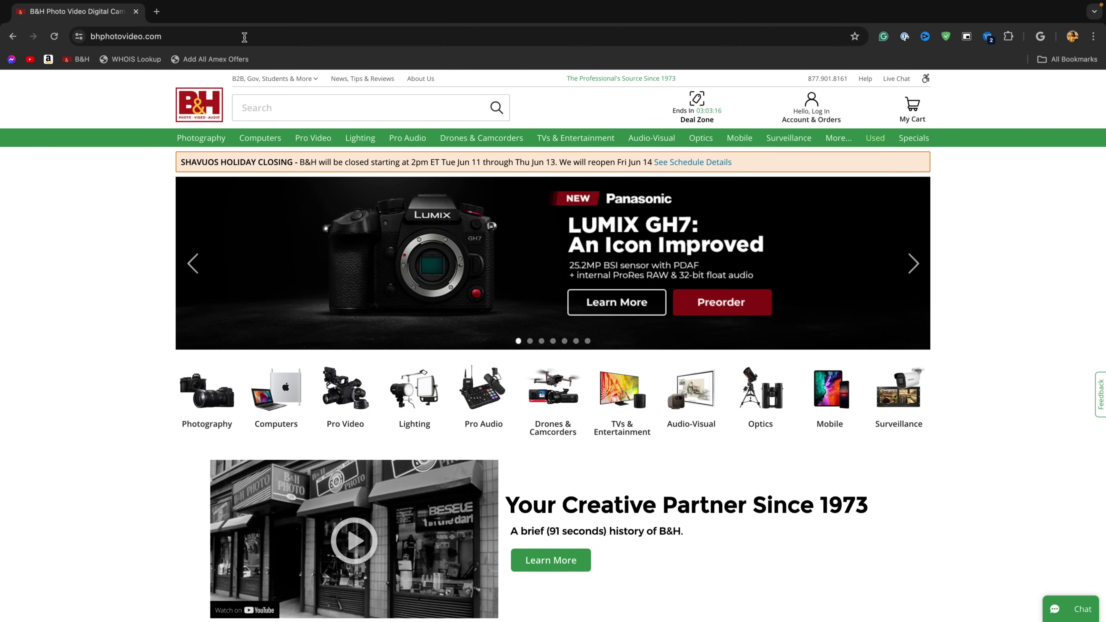
pyautogui.click(157, 11)
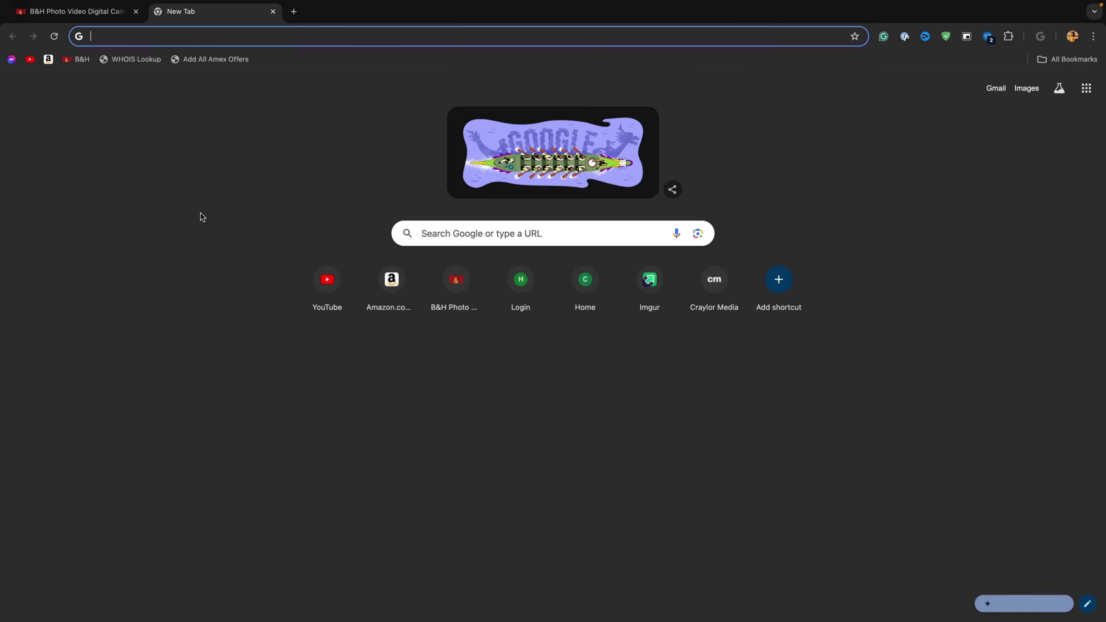
pyautogui.write('craylor.media')
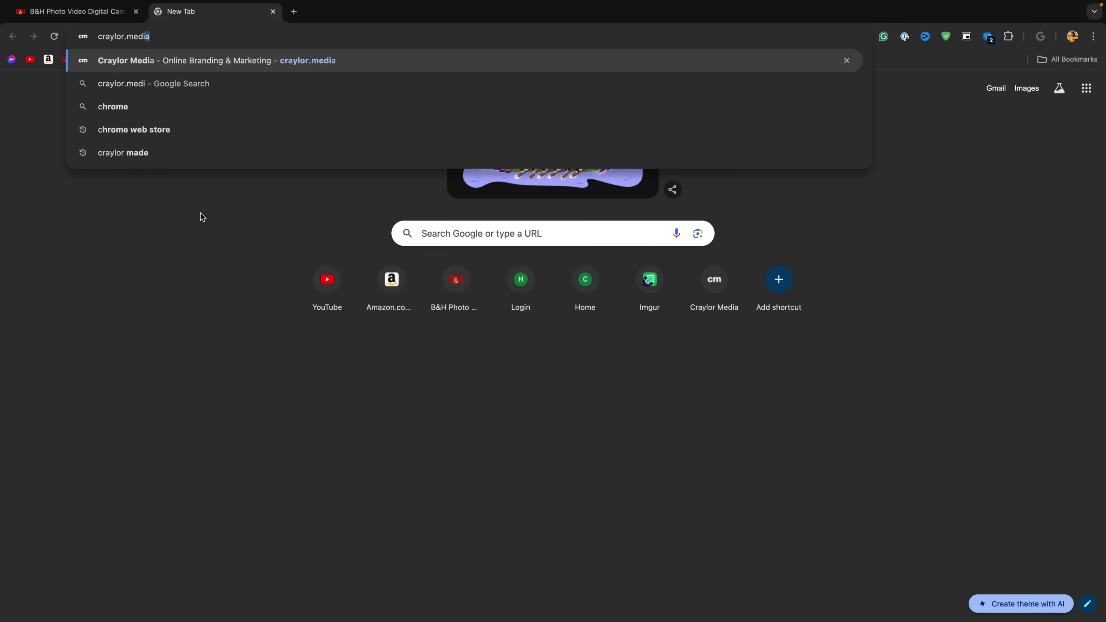
pyautogui.press('Return')
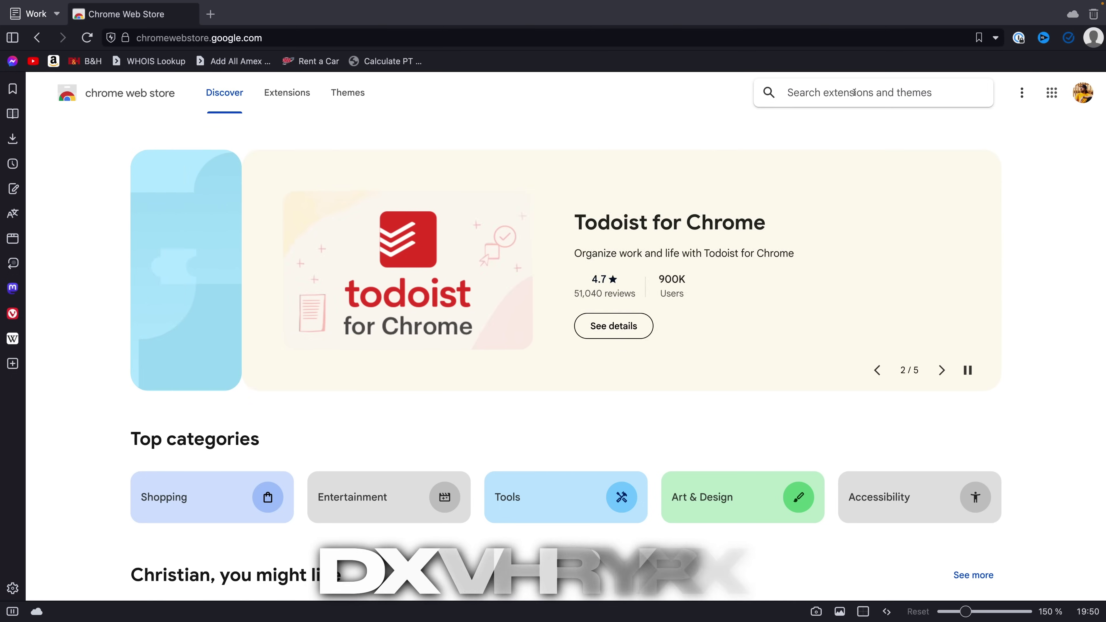
# - Find Grammarly in the Chrome Web Store and add the Grammarly: AI Writing and Grammar Checker extension
pyautogui.click(867, 92)
pyautogui.write('Grammarly')
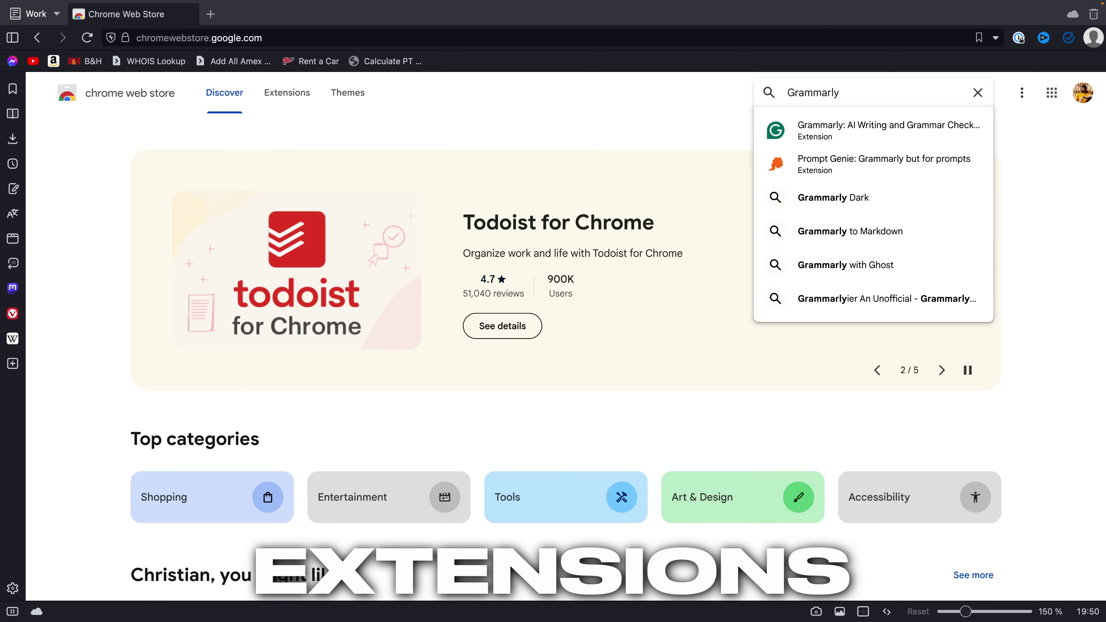
pyautogui.click(910, 126)
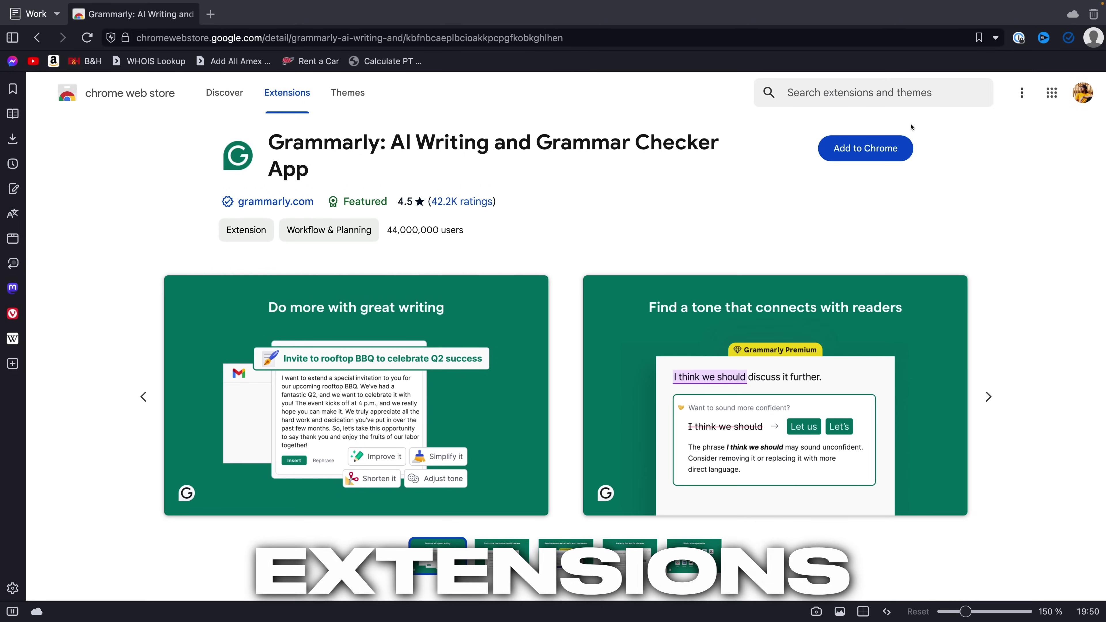
pyautogui.click(906, 149)
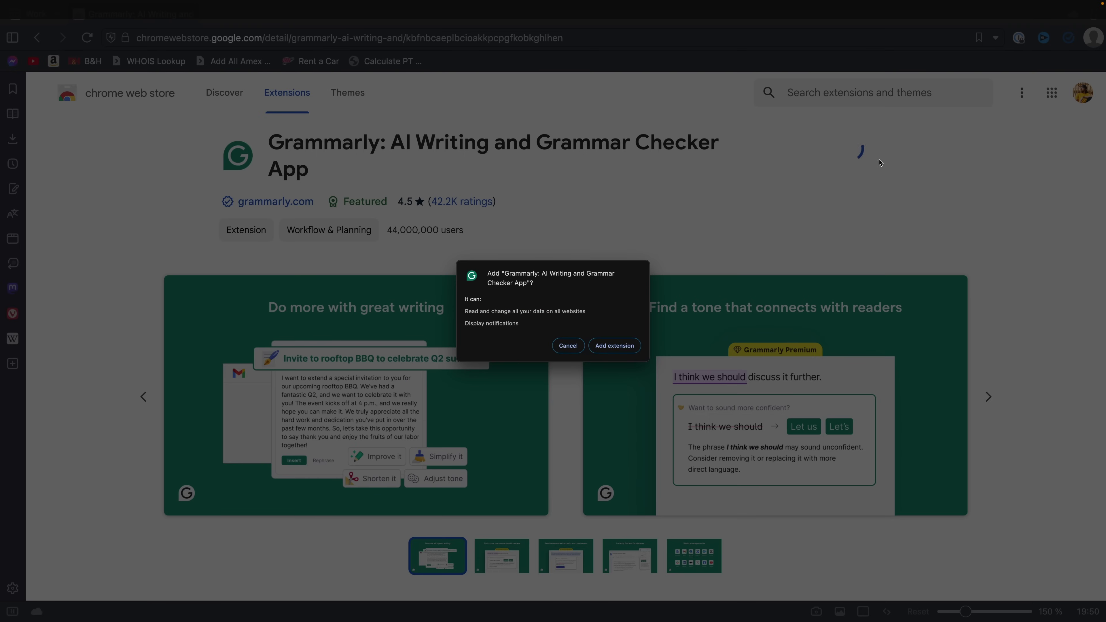
pyautogui.click(633, 347)
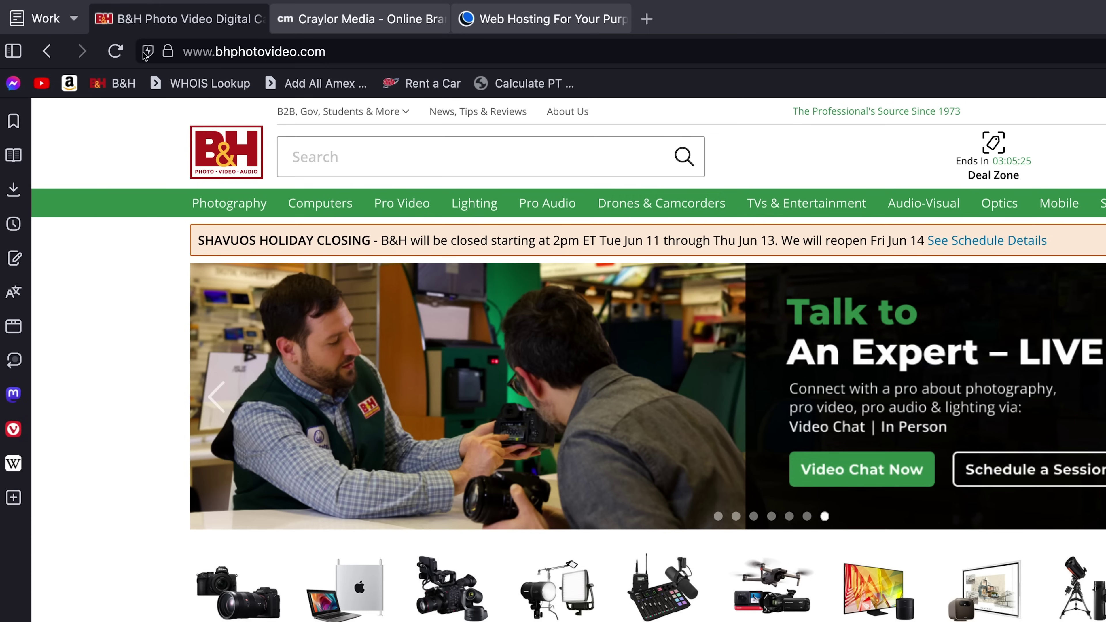
# - List bhphotovideo.com's blocked tracker and ad domains, like cdn.scarabresearch.com and connect.facebook.net
pyautogui.click(146, 52)
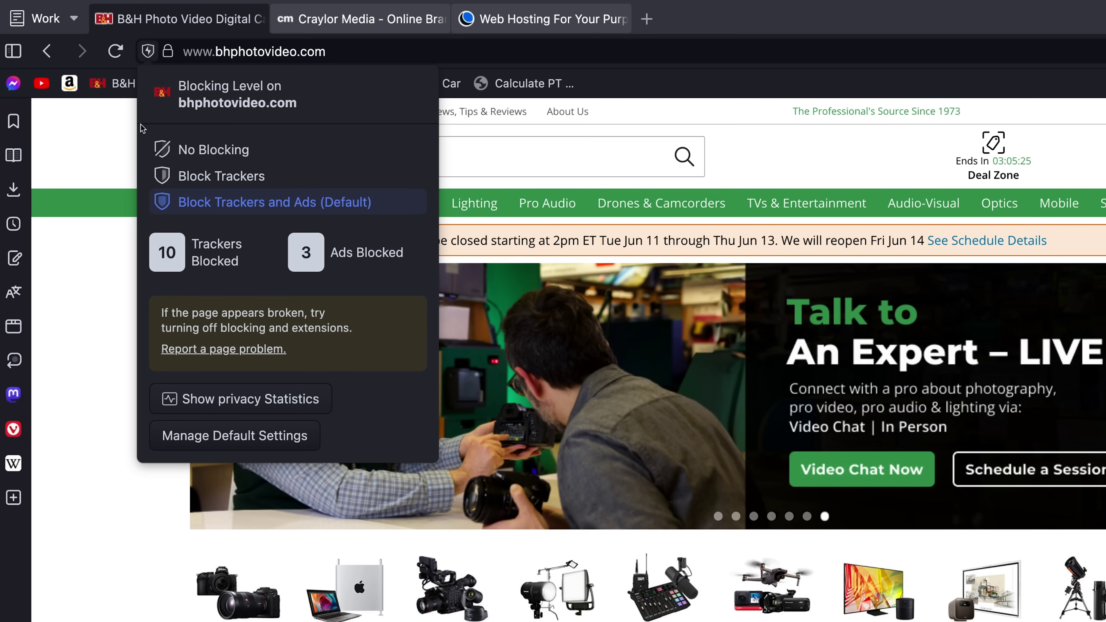
pyautogui.click(182, 257)
pyautogui.click(300, 258)
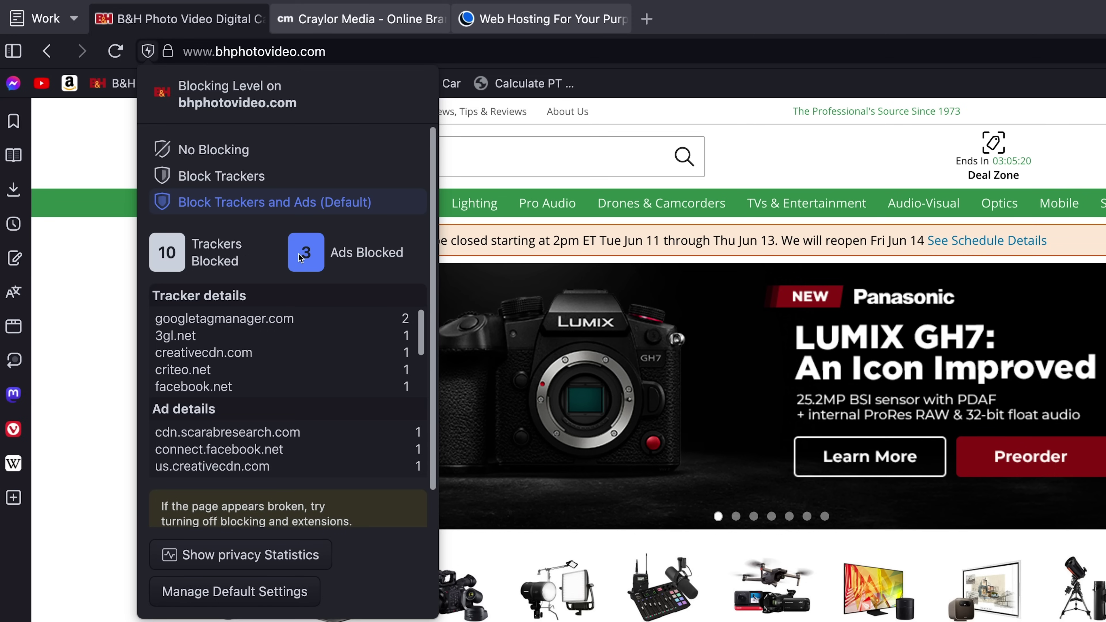
pyautogui.scroll(-2, 352, 441)
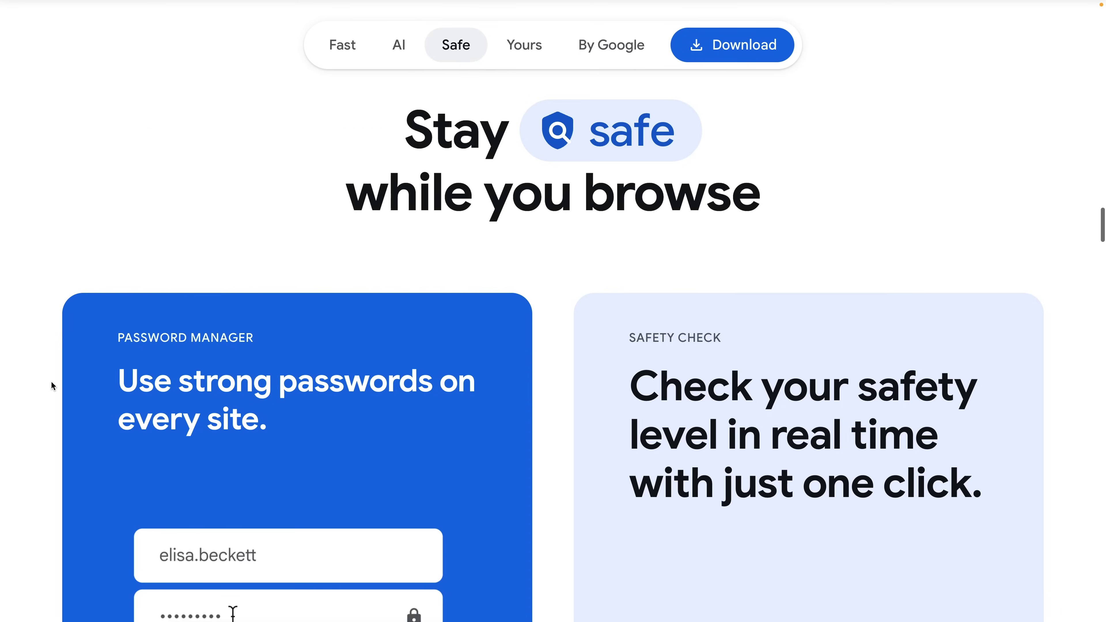
pyautogui.scroll(-6, 51, 381)
pyautogui.scroll(-8, 52, 382)
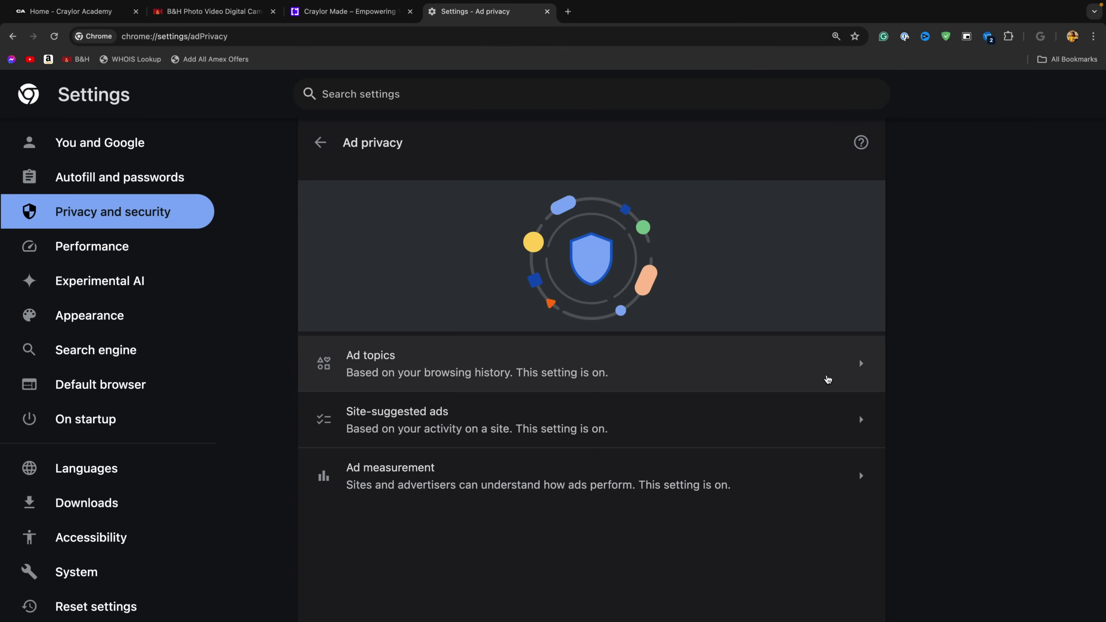
# - Open the Ad topics page within Chrome's Ad privacy settings
pyautogui.click(827, 379)
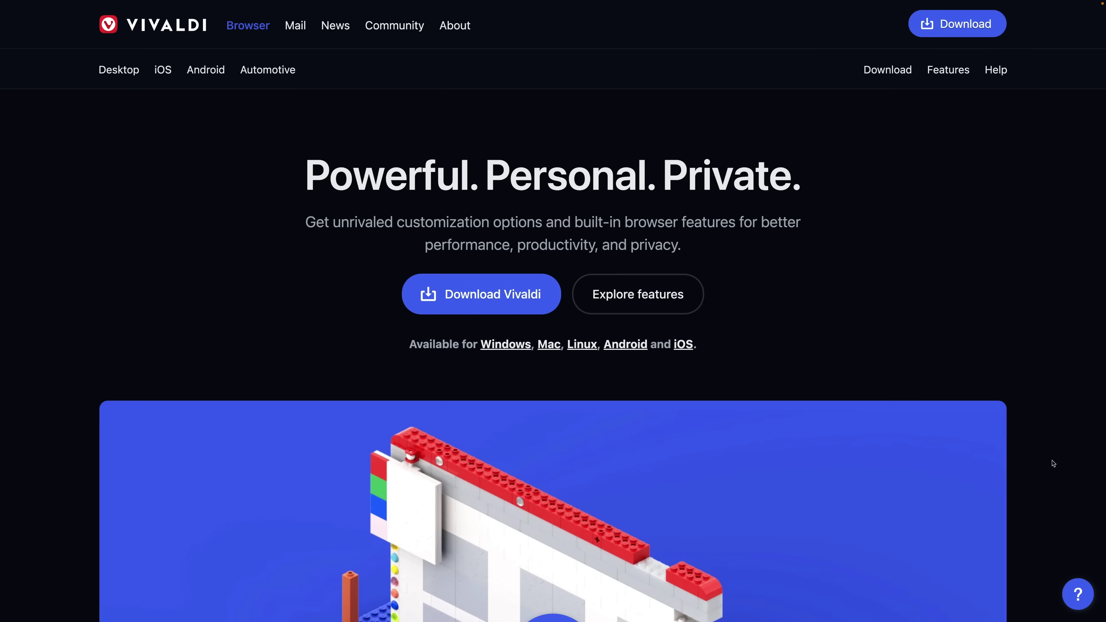
# - Change Tab Stacking in the Tabs settings from Two-Level to Compact
pyautogui.scroll(-5, 1054, 463)
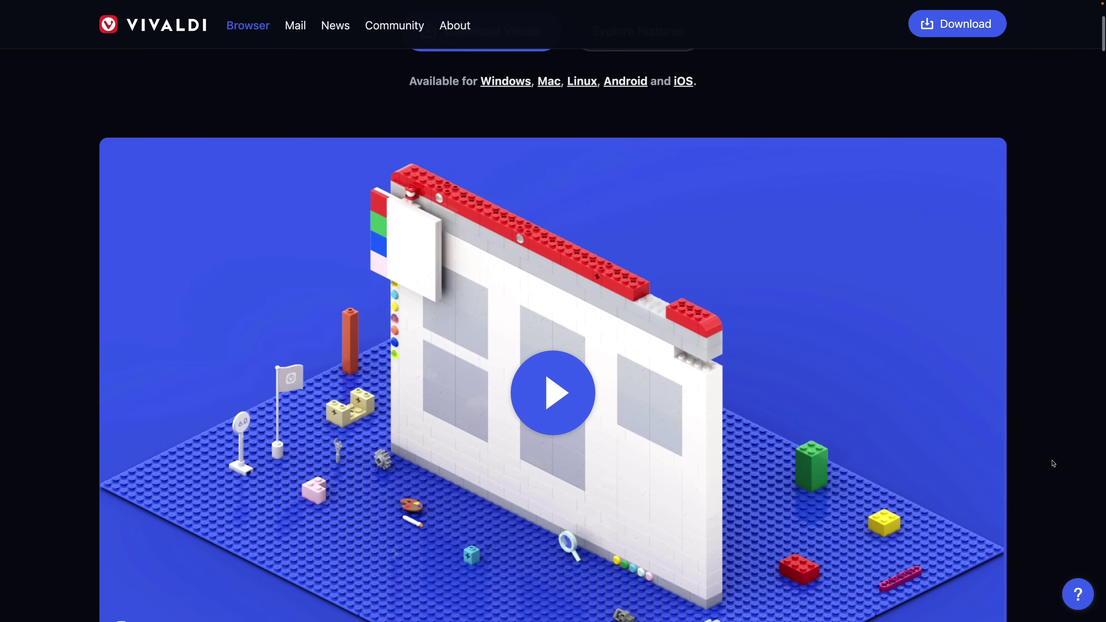
pyautogui.scroll(-6, 1054, 464)
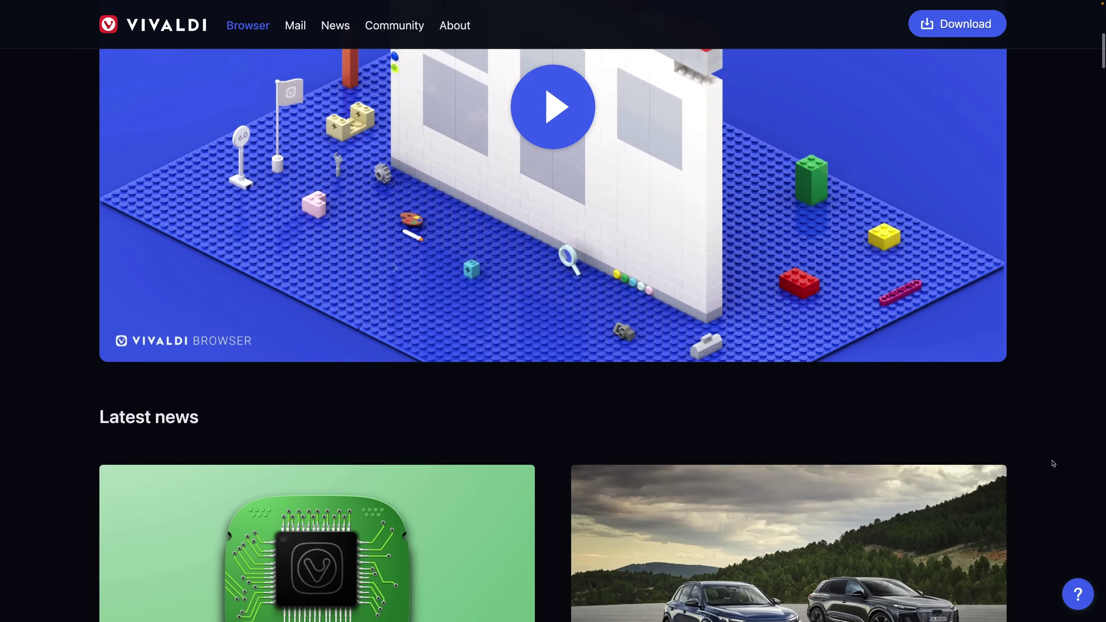
pyautogui.scroll(-6, 1053, 463)
pyautogui.scroll(-6, 1053, 463)
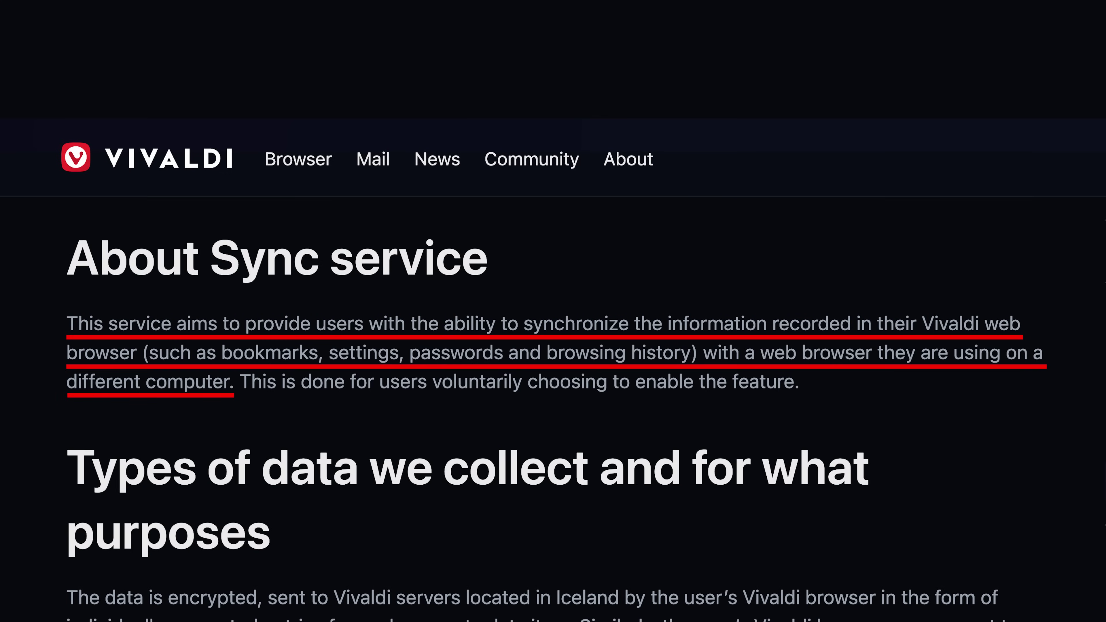
pyautogui.scroll(-5, 553, 312)
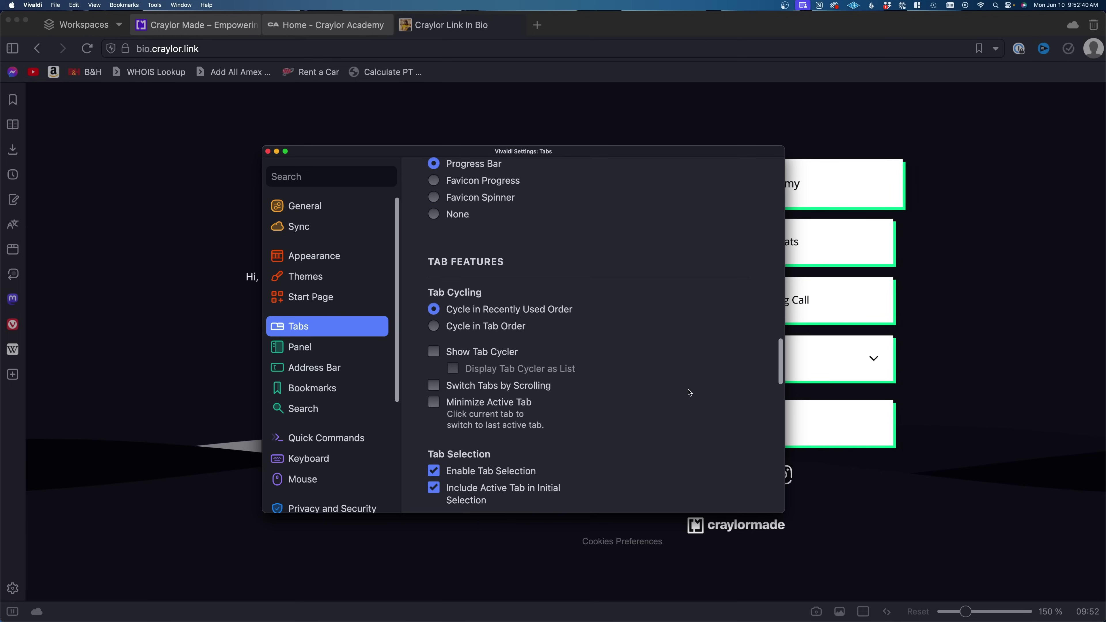
pyautogui.scroll(-10, 684, 388)
pyautogui.scroll(3, 675, 386)
pyautogui.scroll(1, 673, 384)
pyautogui.click(434, 282)
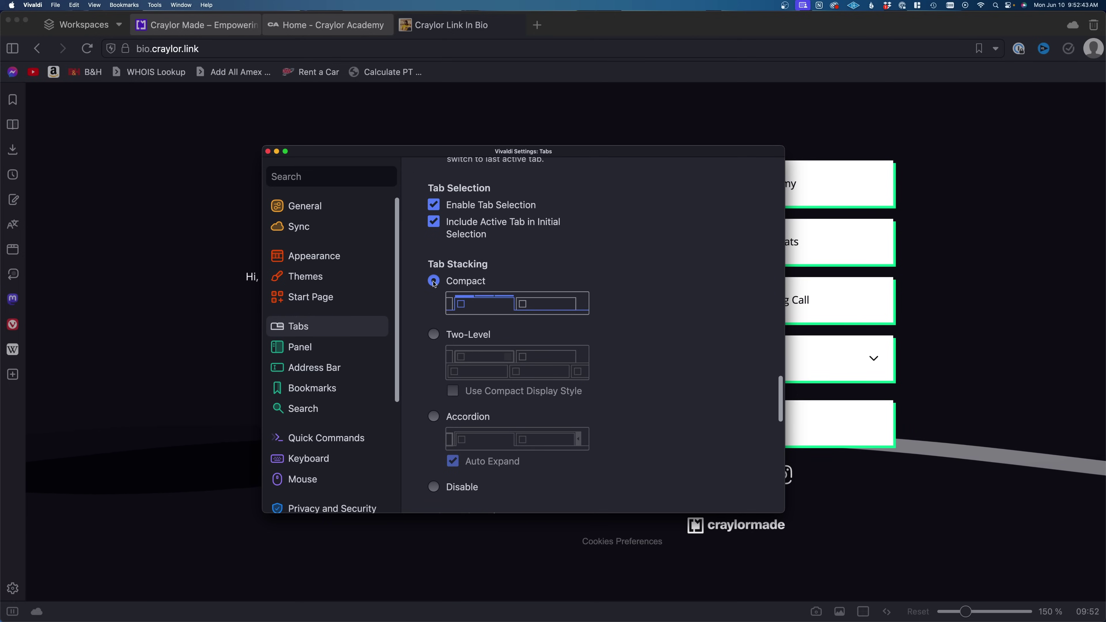
# - Set Tab Stacking back to Two-Level and scroll on through the settings
pyautogui.click(434, 335)
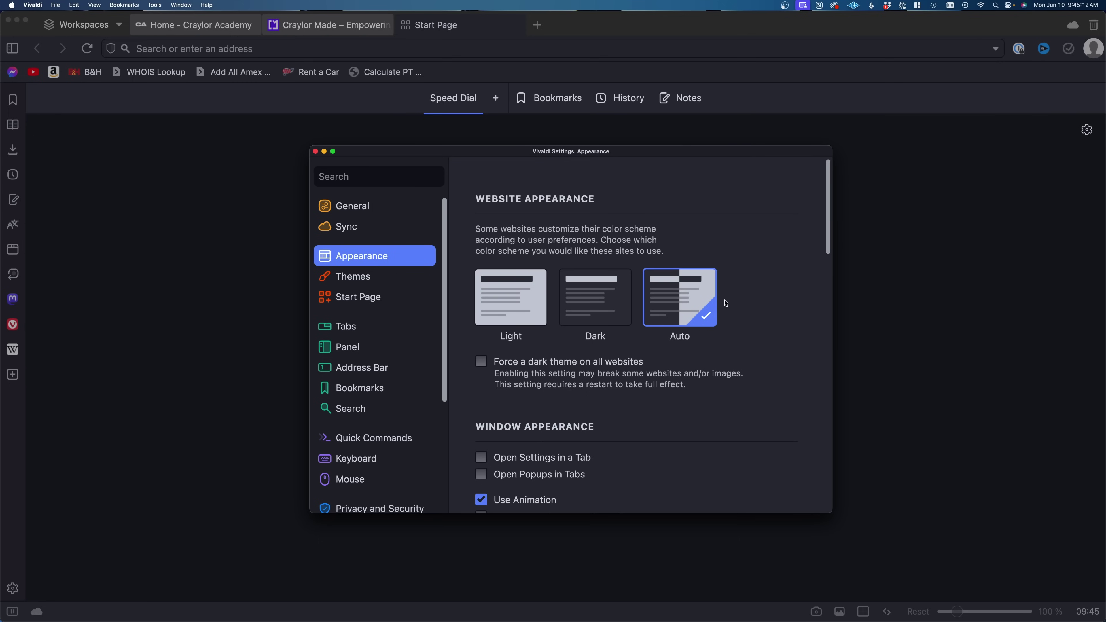
pyautogui.scroll(-10, 726, 304)
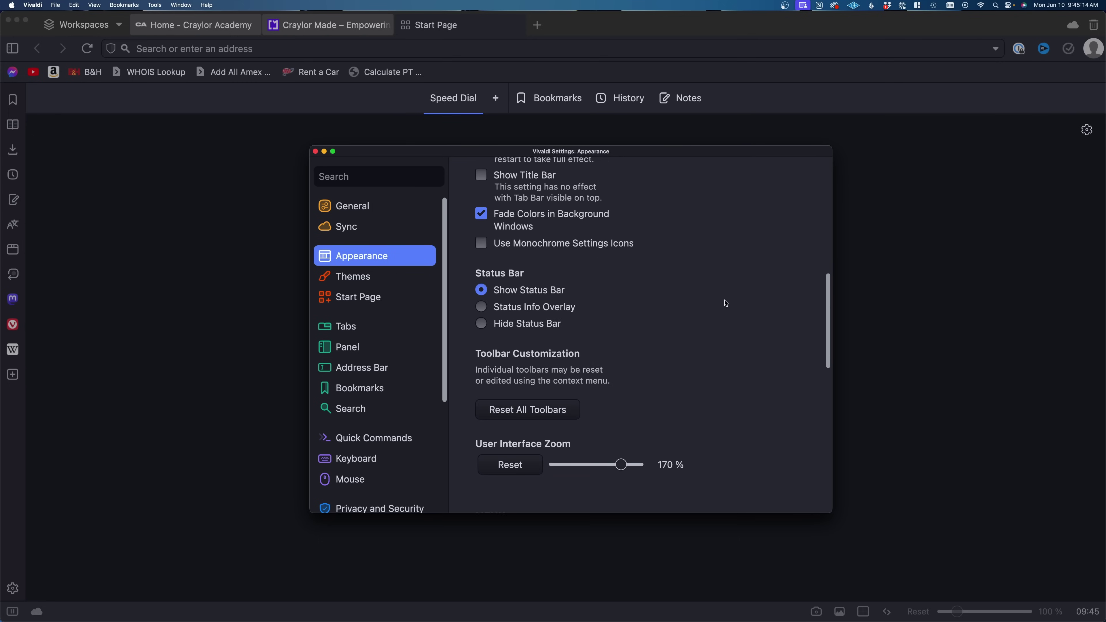
pyautogui.scroll(-8, 725, 303)
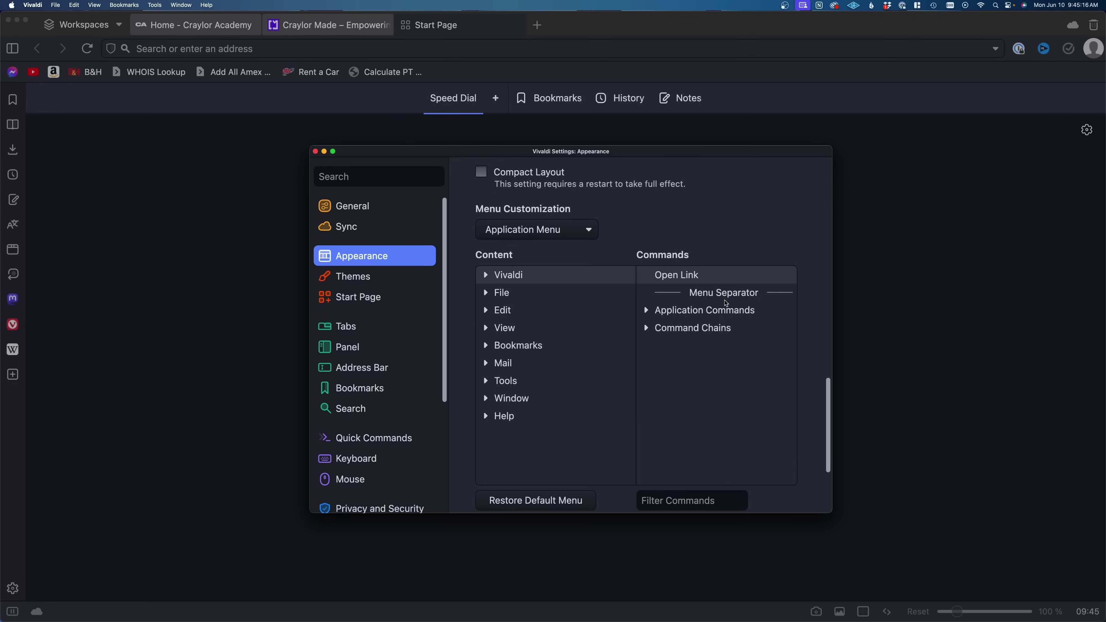
pyautogui.scroll(-3, 726, 304)
# - Browse the Themes settings, then go to bhphotovideo.com by typing bhpho in the address bar
pyautogui.click(404, 283)
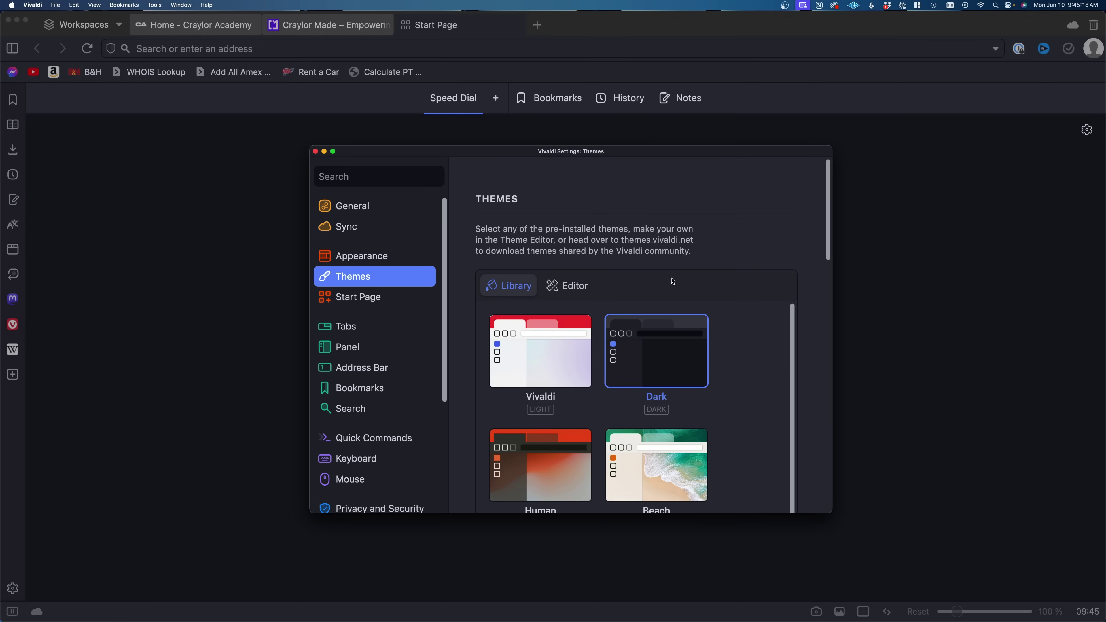
pyautogui.scroll(-5, 664, 282)
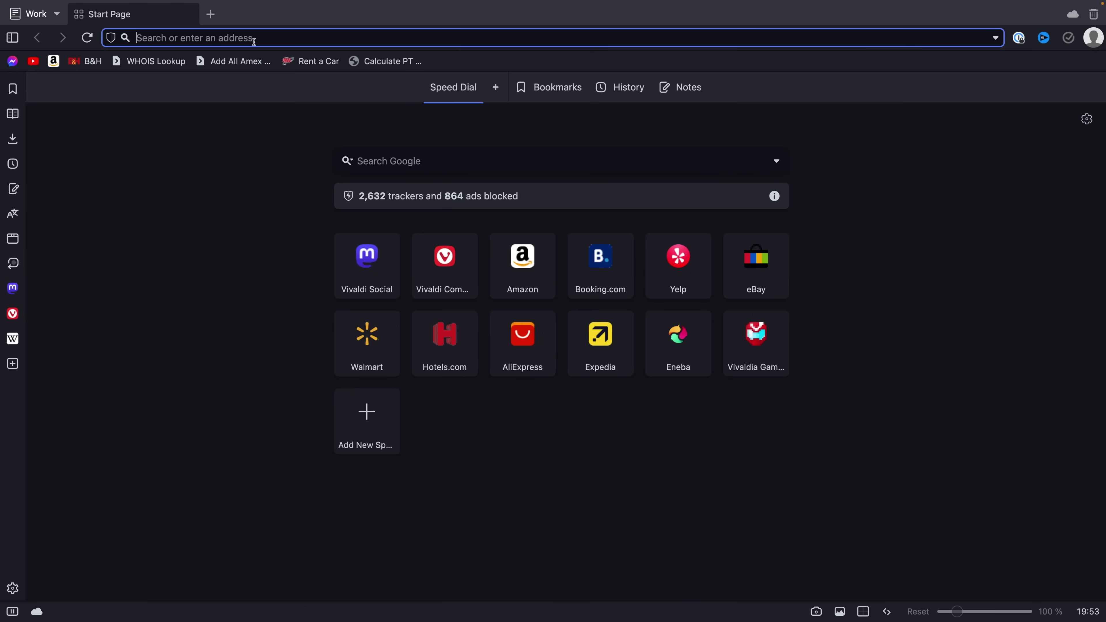
pyautogui.write('bhphotovideo.com/')
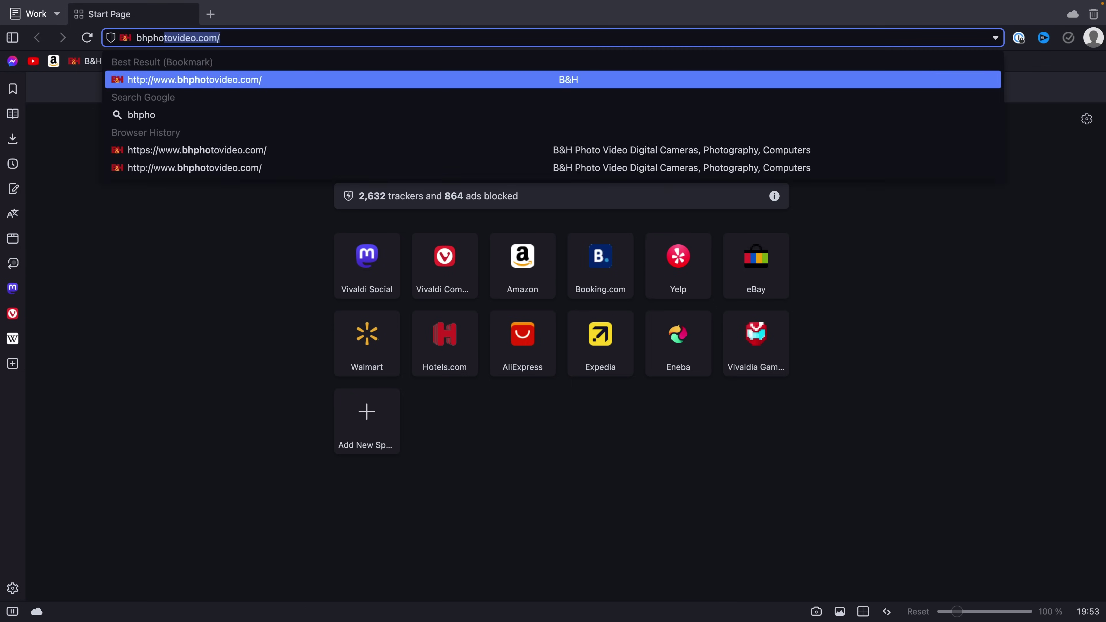
pyautogui.press('Return')
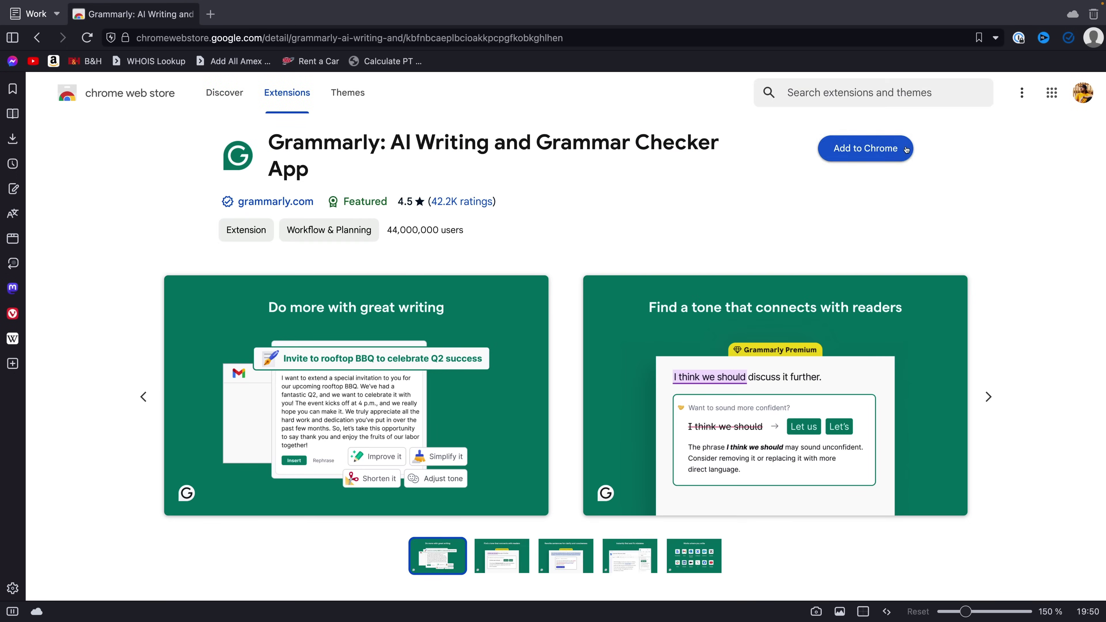
# - Add the Grammarly extension from its Chrome Web Store page, confirming with Add extension
pyautogui.click(906, 150)
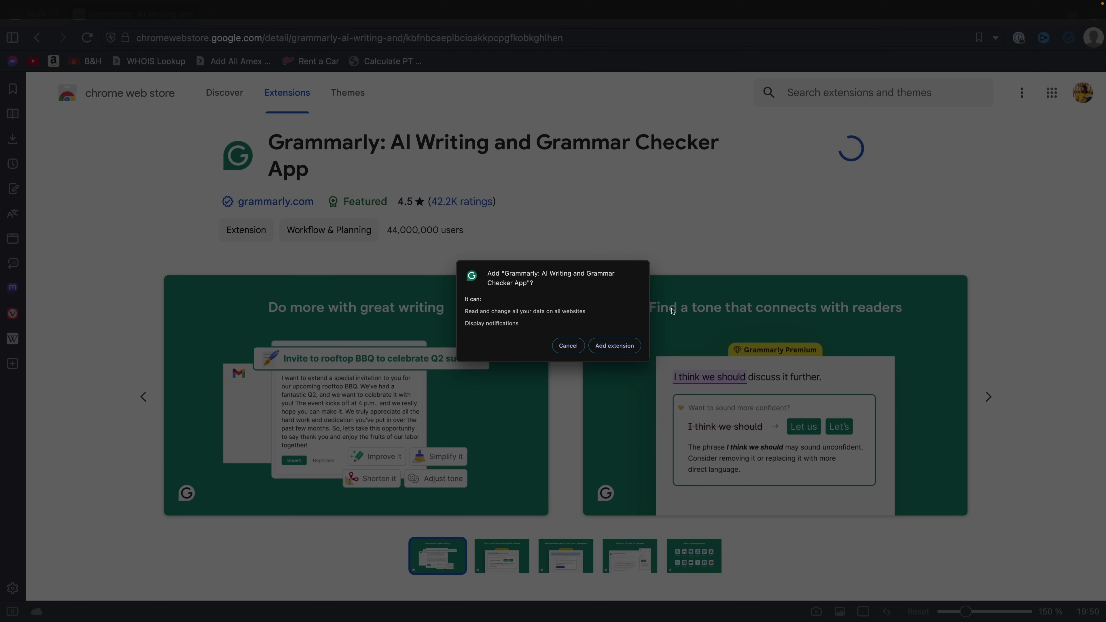
pyautogui.click(614, 346)
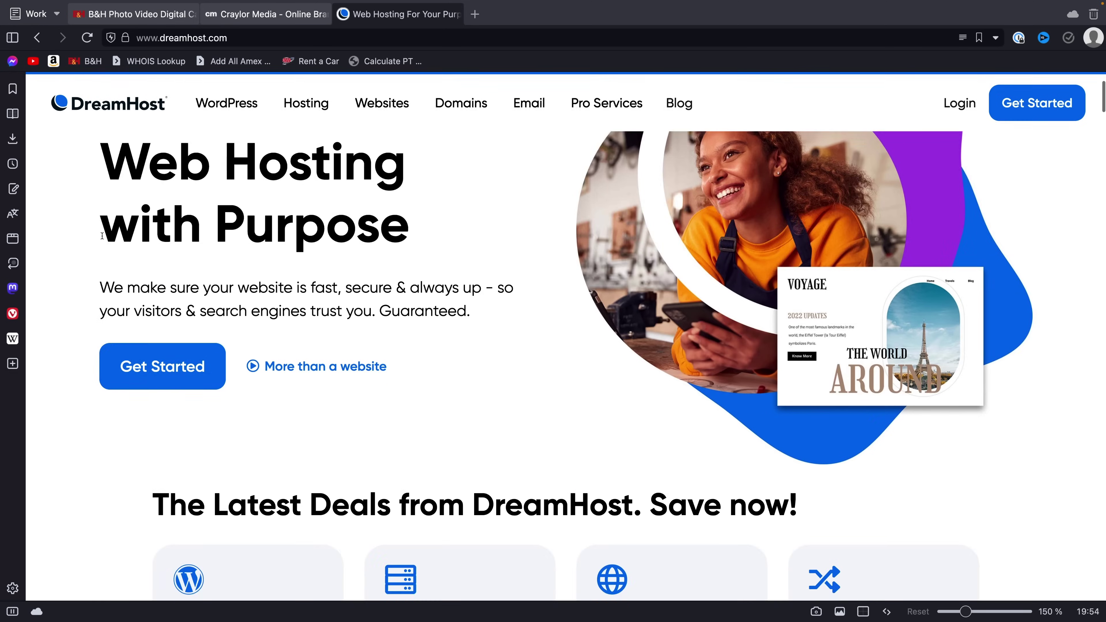
pyautogui.scroll(-10, 63, 295)
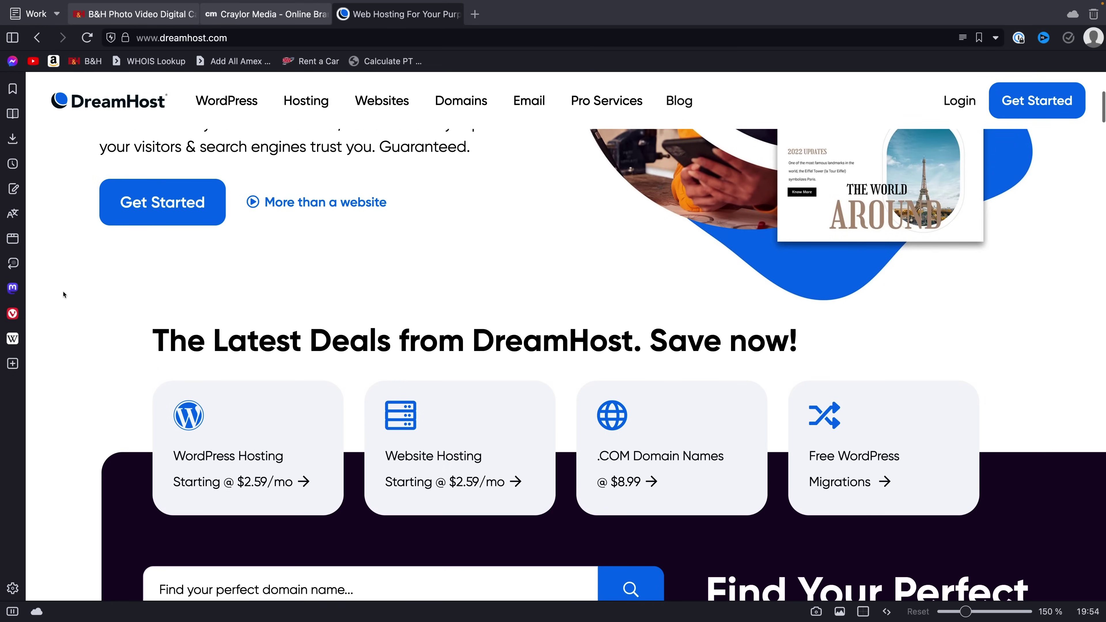
pyautogui.scroll(-12, 63, 295)
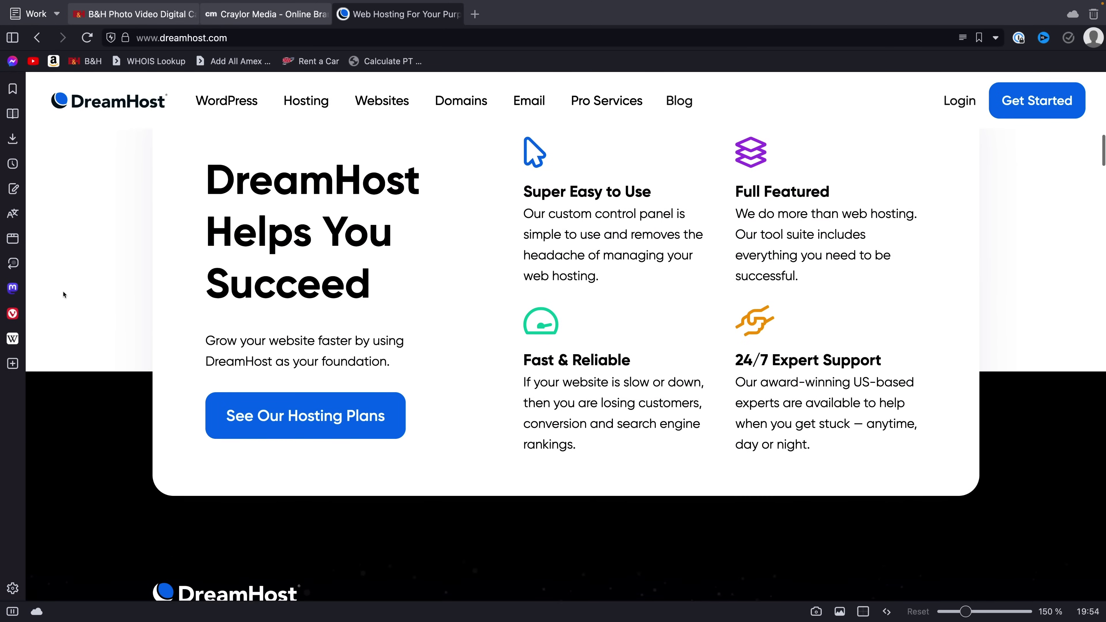
pyautogui.scroll(-5, 63, 295)
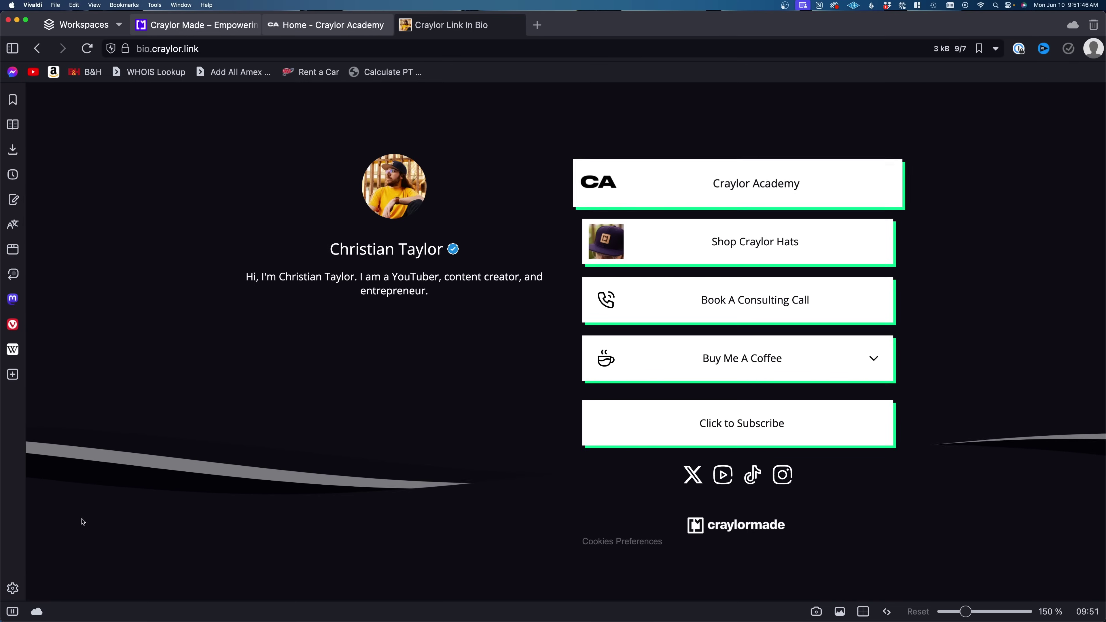
# - In Tab settings, try a left tab bar and compact stacking, then restore top and two-level stacks
pyautogui.click(23, 587)
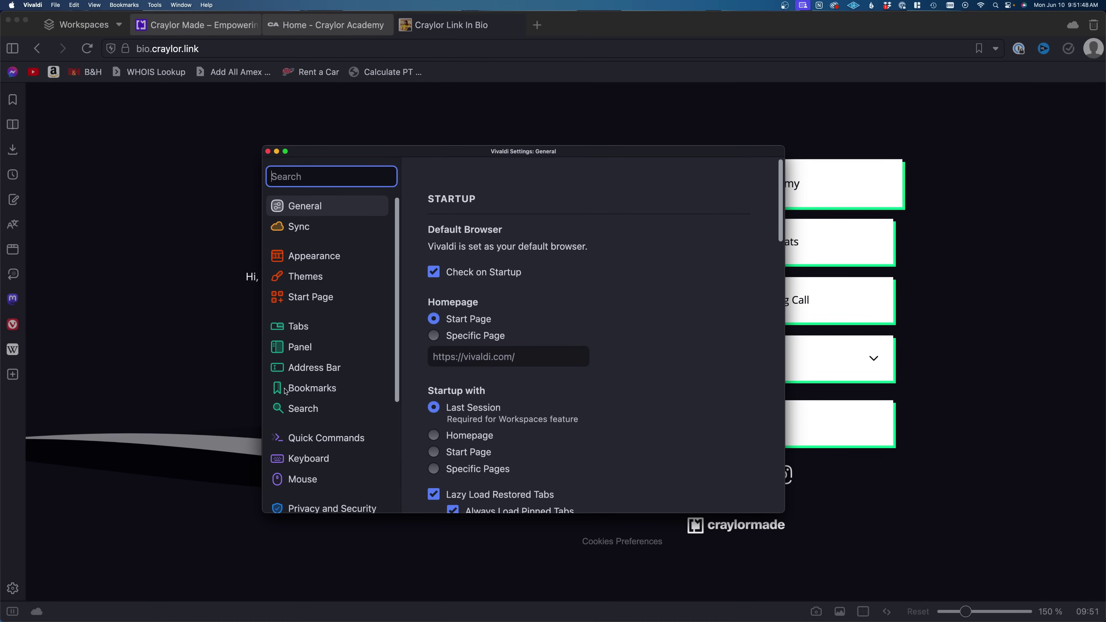
pyautogui.click(316, 322)
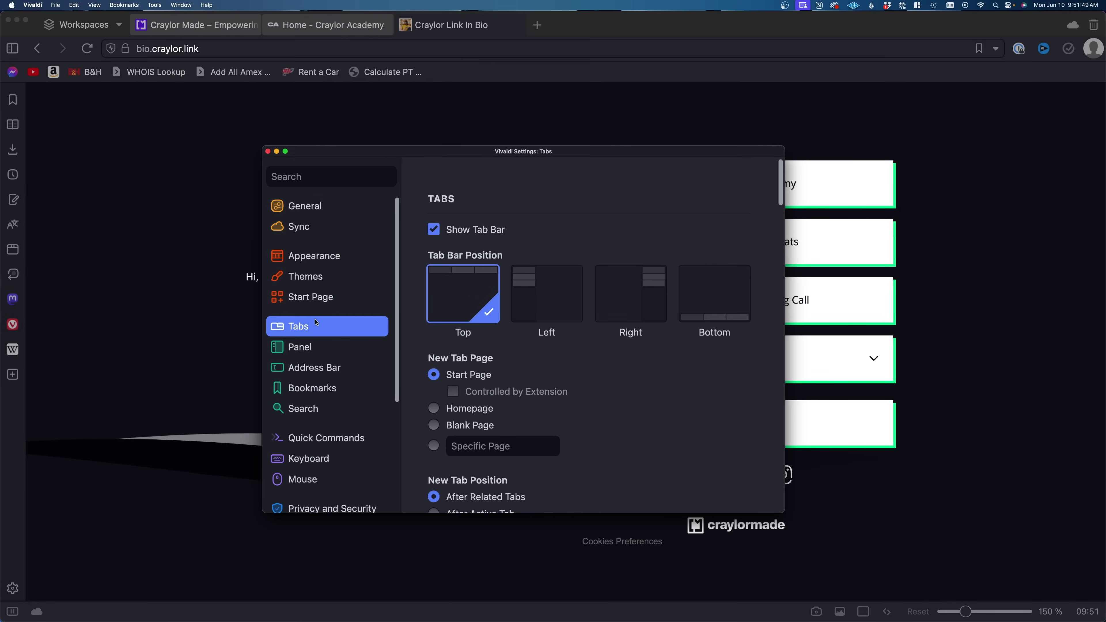
pyautogui.click(543, 296)
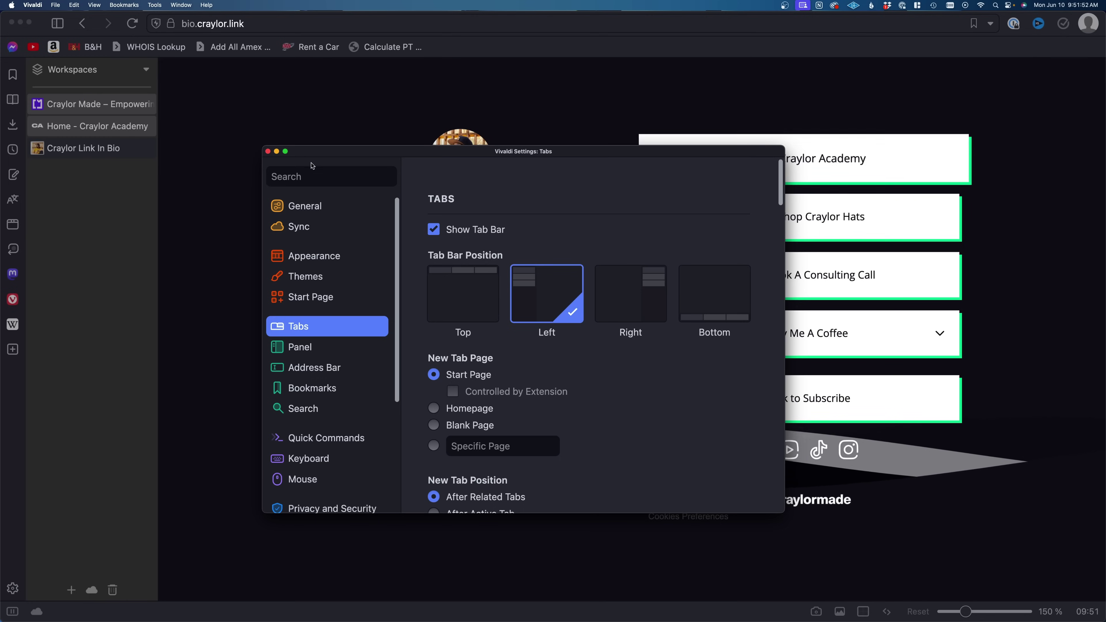
pyautogui.click(463, 294)
pyautogui.scroll(-15, 689, 392)
pyautogui.scroll(-6, 689, 392)
pyautogui.scroll(3, 686, 389)
pyautogui.click(434, 282)
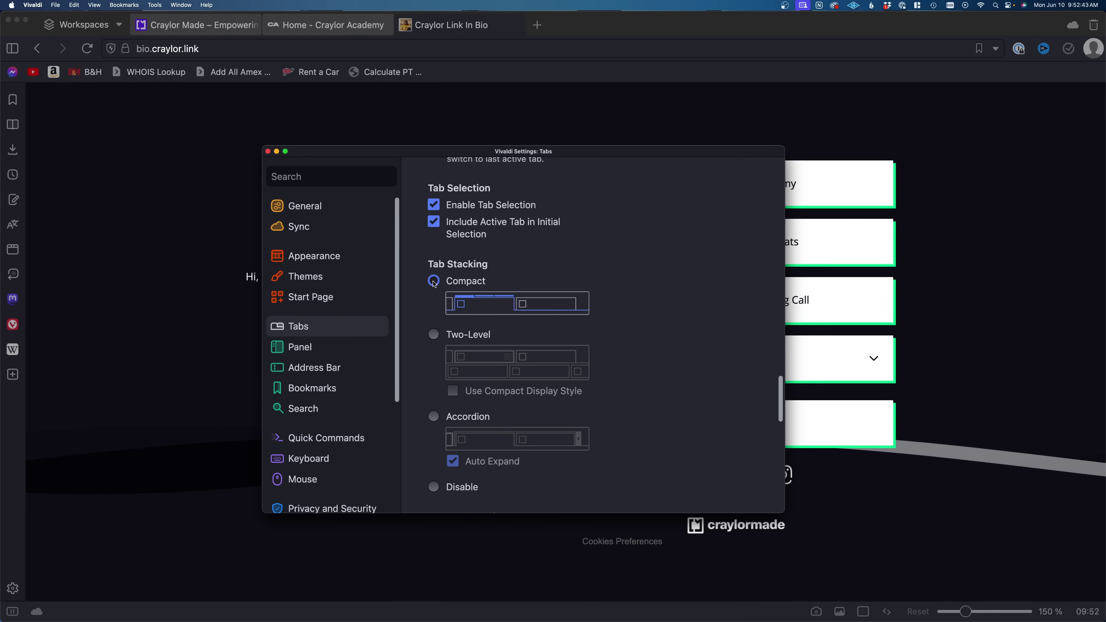
pyautogui.click(435, 336)
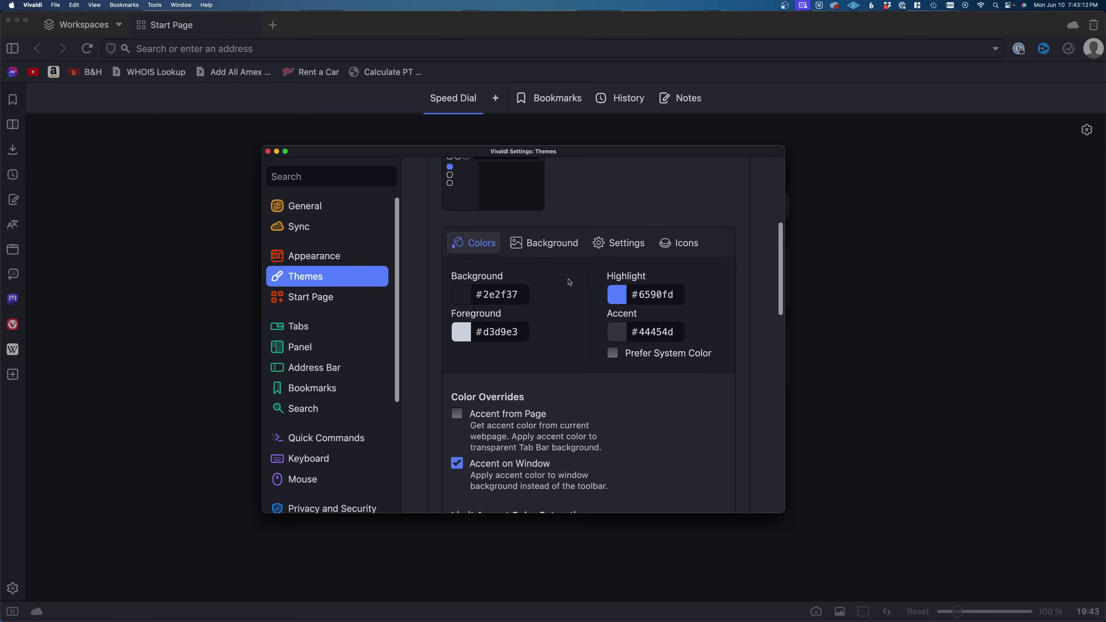
# - Browse the theme's background image and transparency, blur and rounding options
pyautogui.click(555, 249)
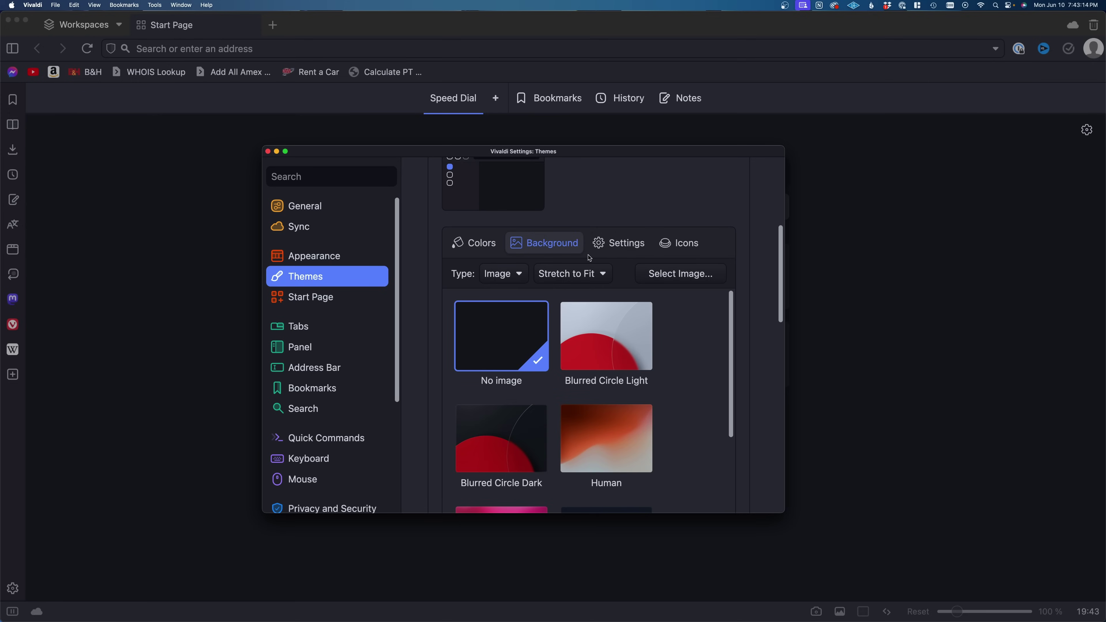
pyautogui.click(614, 254)
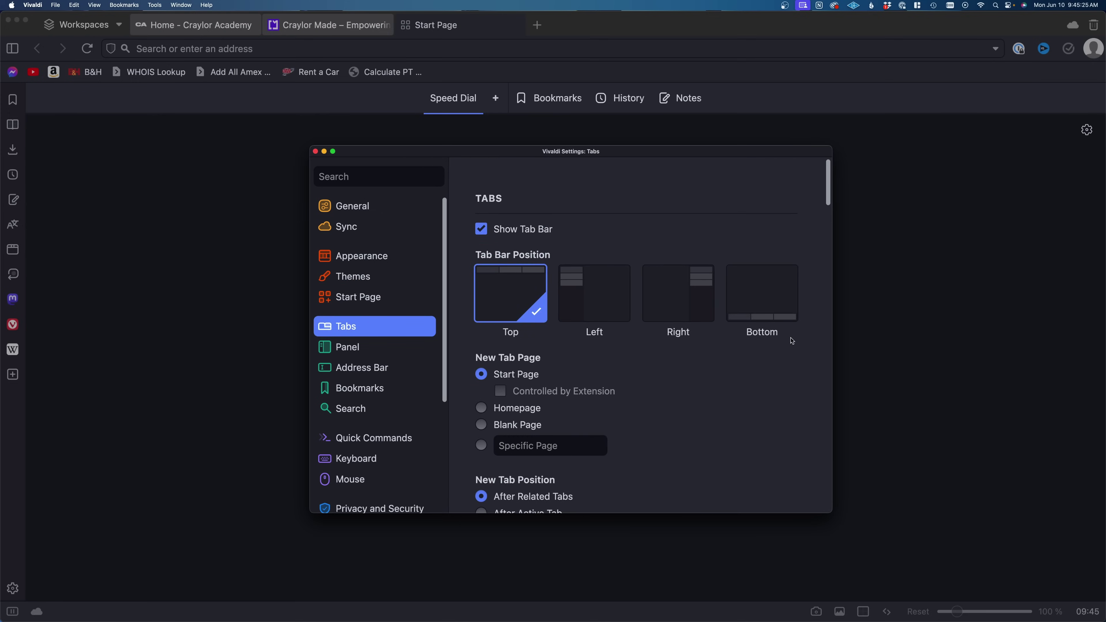
pyautogui.scroll(-15, 791, 341)
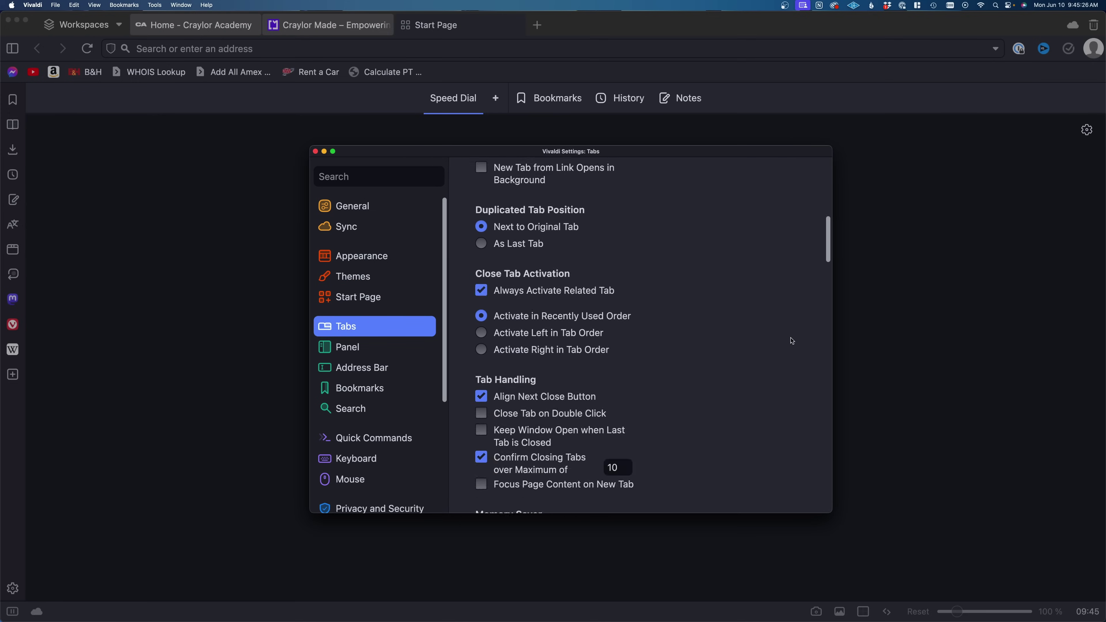
pyautogui.scroll(-15, 792, 341)
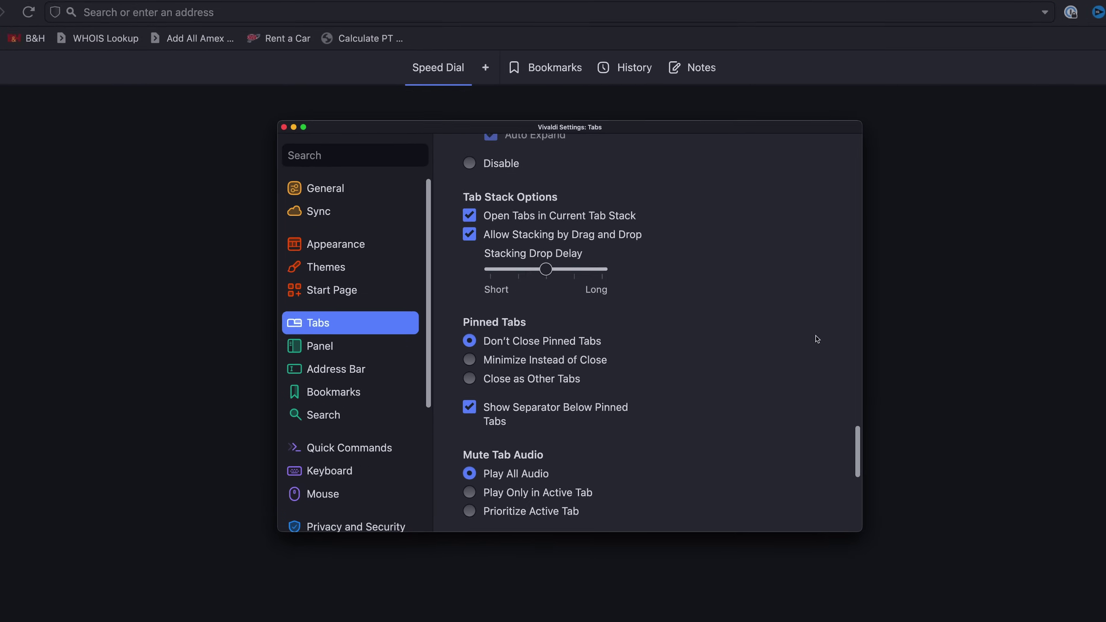
pyautogui.scroll(-8, 817, 339)
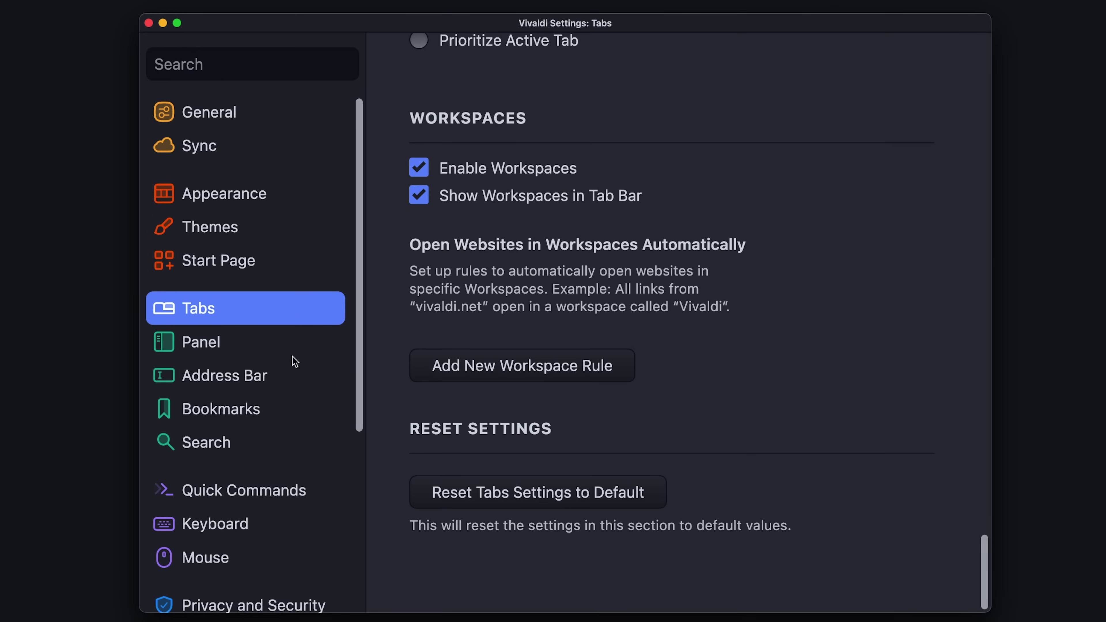
# - Look through the Panel and Address Bar settings, then apply the Dark theme
pyautogui.click(316, 344)
pyautogui.scroll(-15, 756, 304)
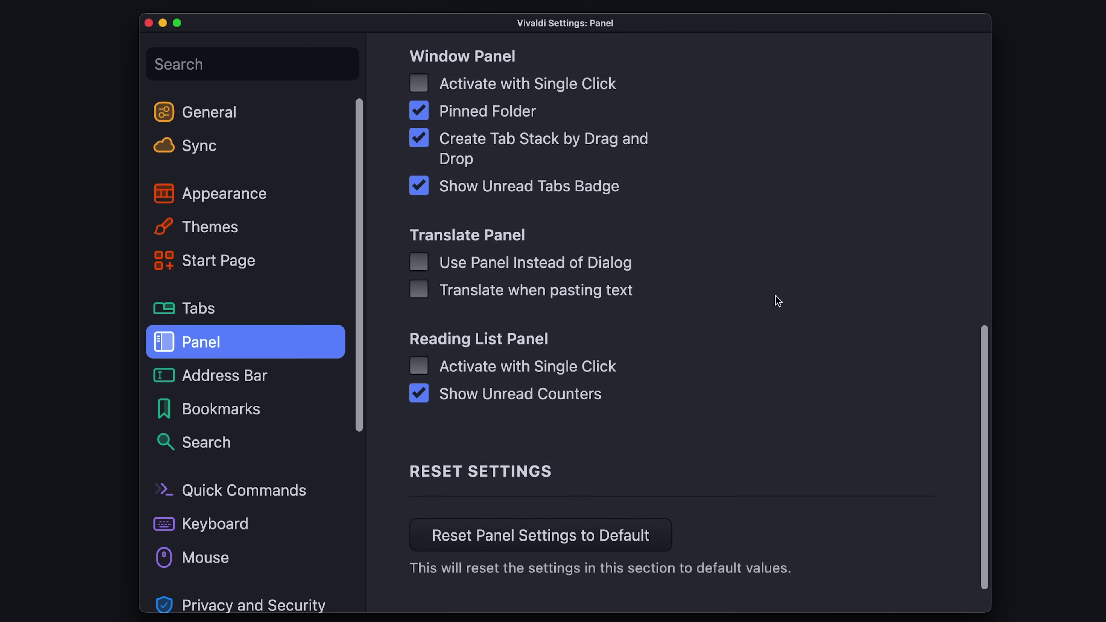
pyautogui.click(269, 373)
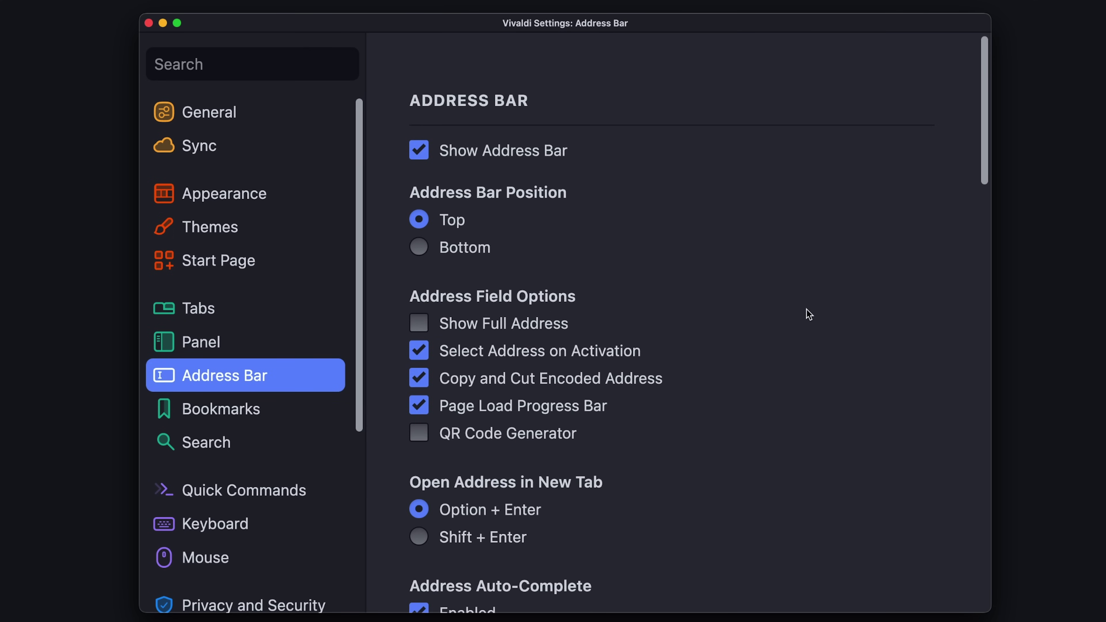
pyautogui.scroll(-20, 806, 314)
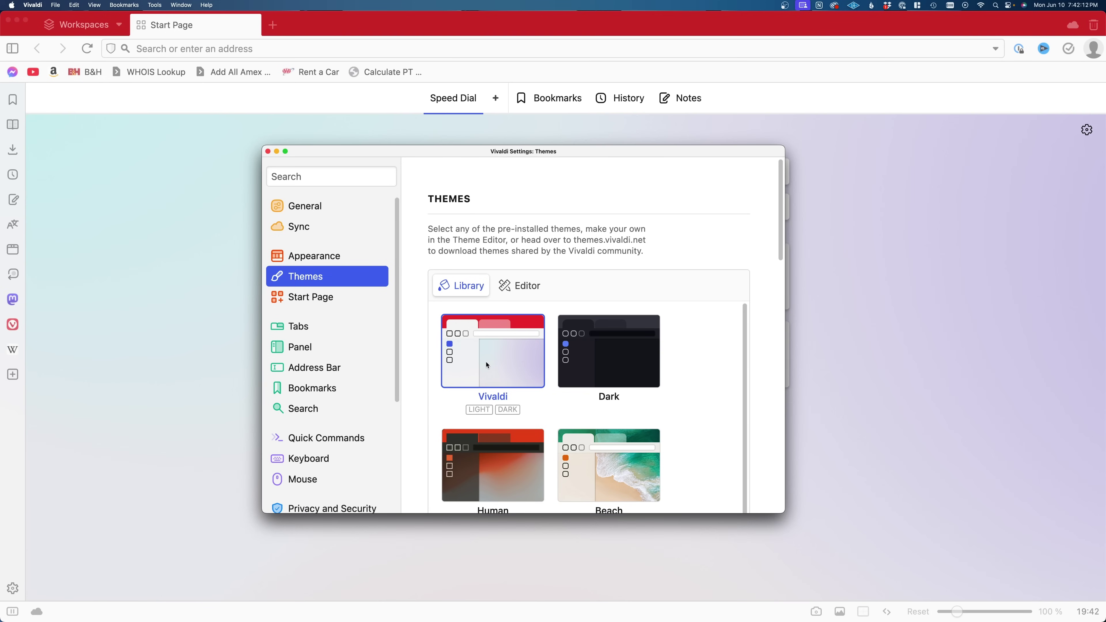
pyautogui.click(649, 359)
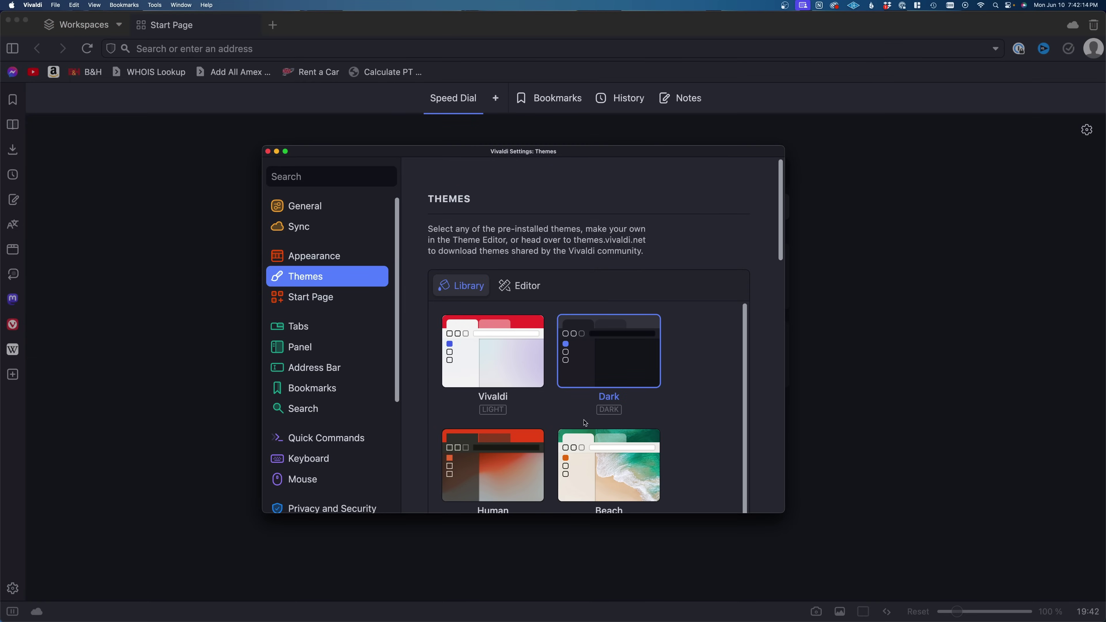